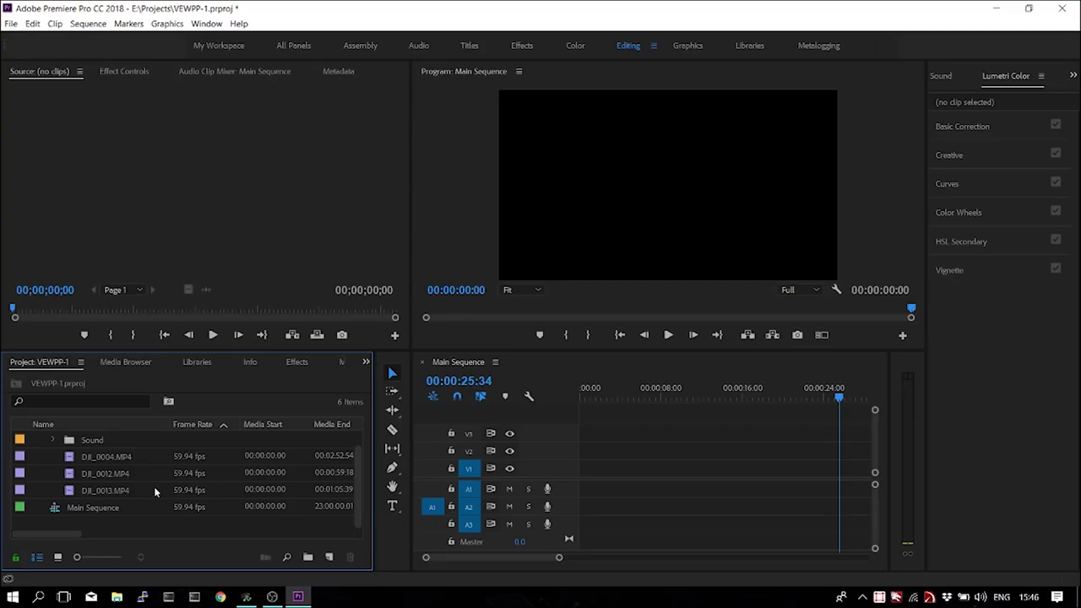
mouse_move(154, 491)
left_click(53, 441)
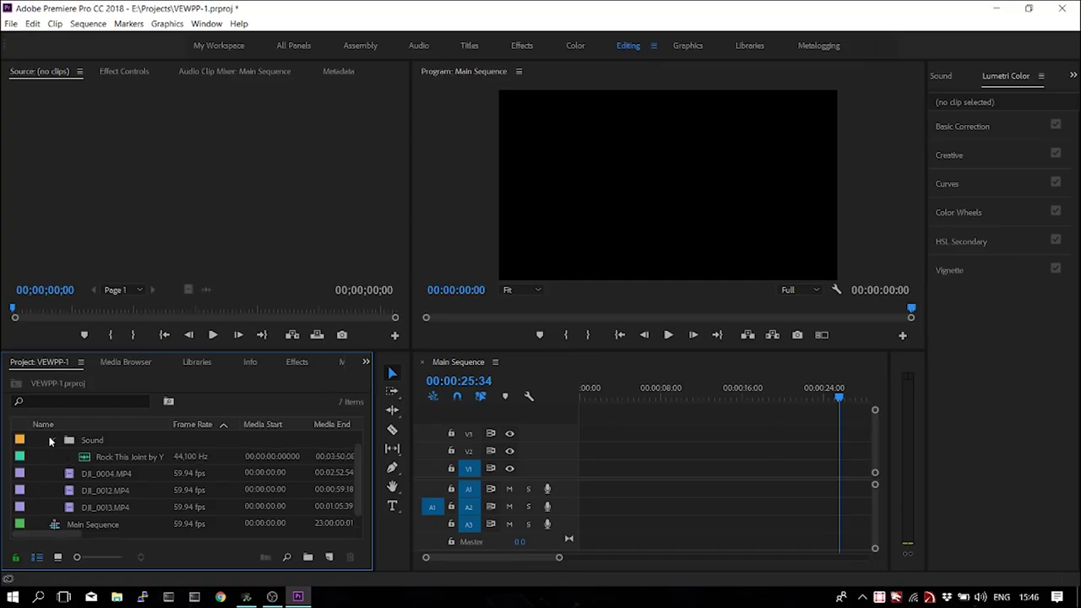
scroll(152, 489, "down", 1)
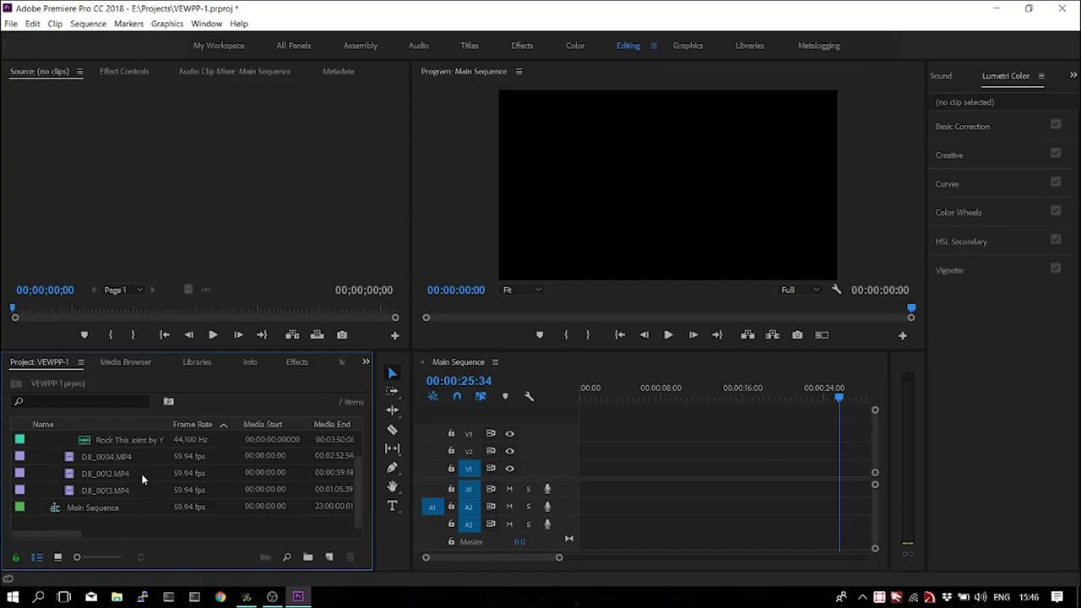
scroll(119, 483, "up", 1)
scroll(55, 456, "up", 1)
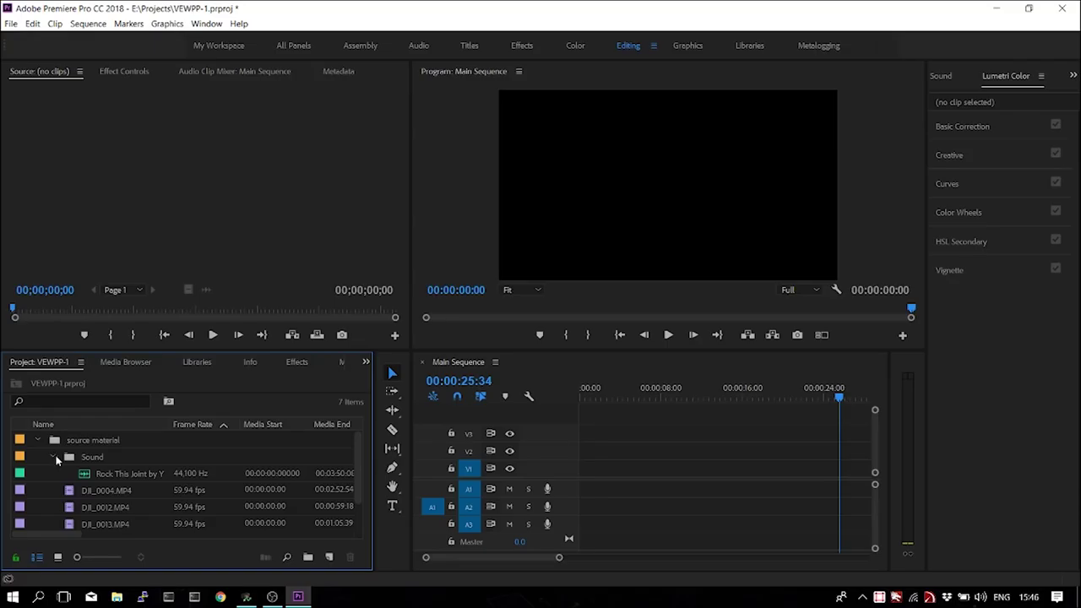
left_click(51, 457)
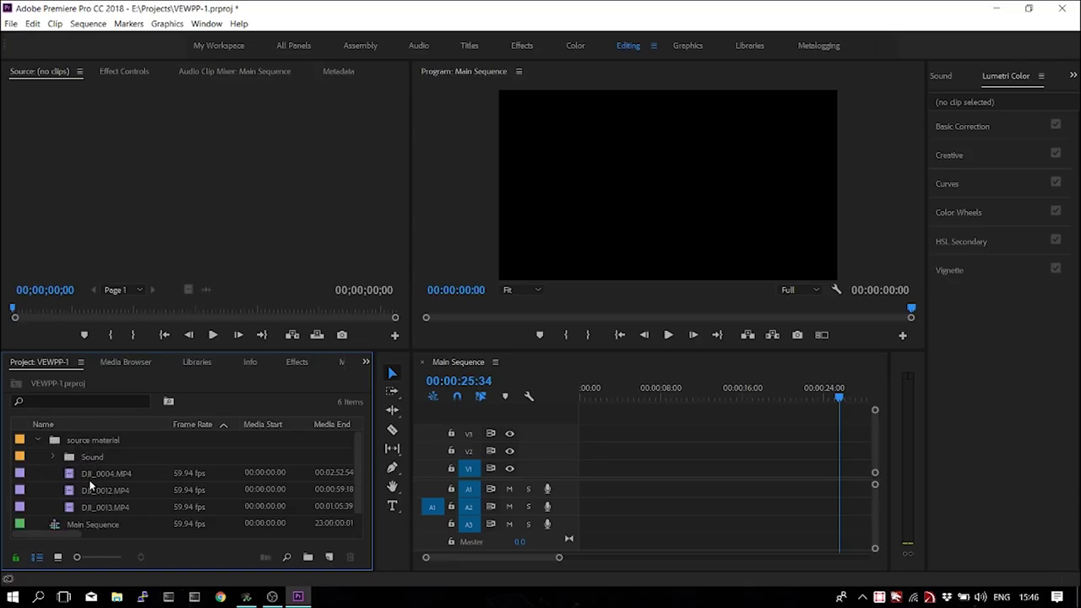
left_click(52, 457)
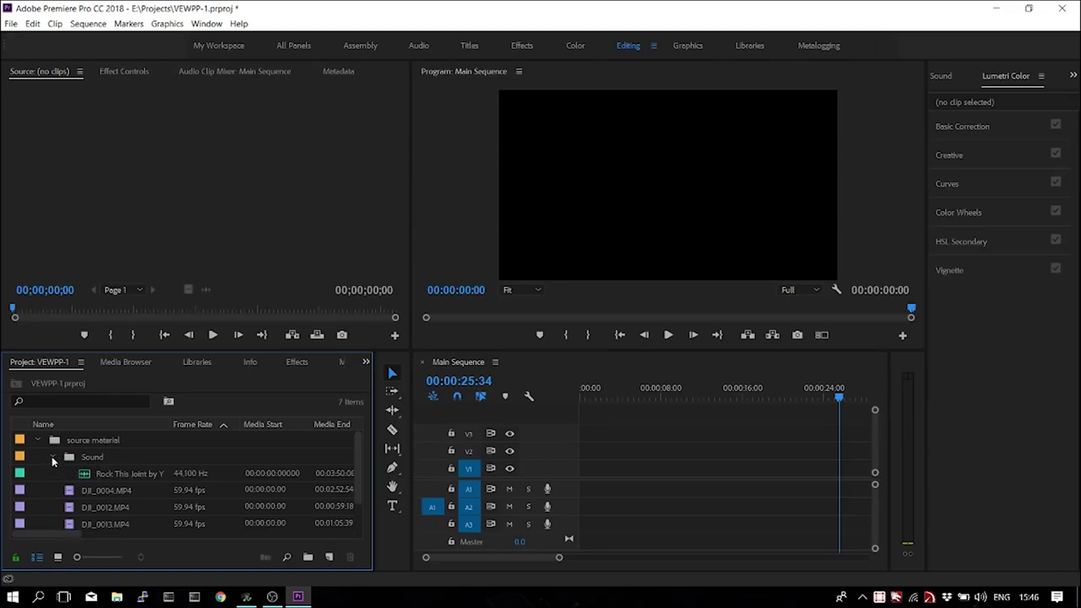
left_click(52, 457)
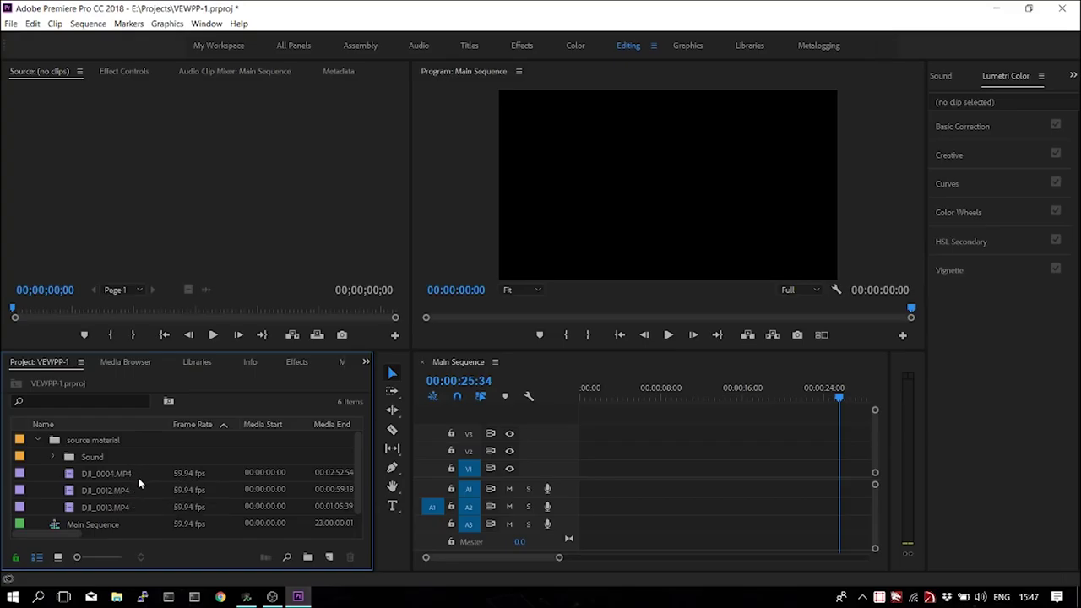
left_click_drag(114, 474, 167, 295)
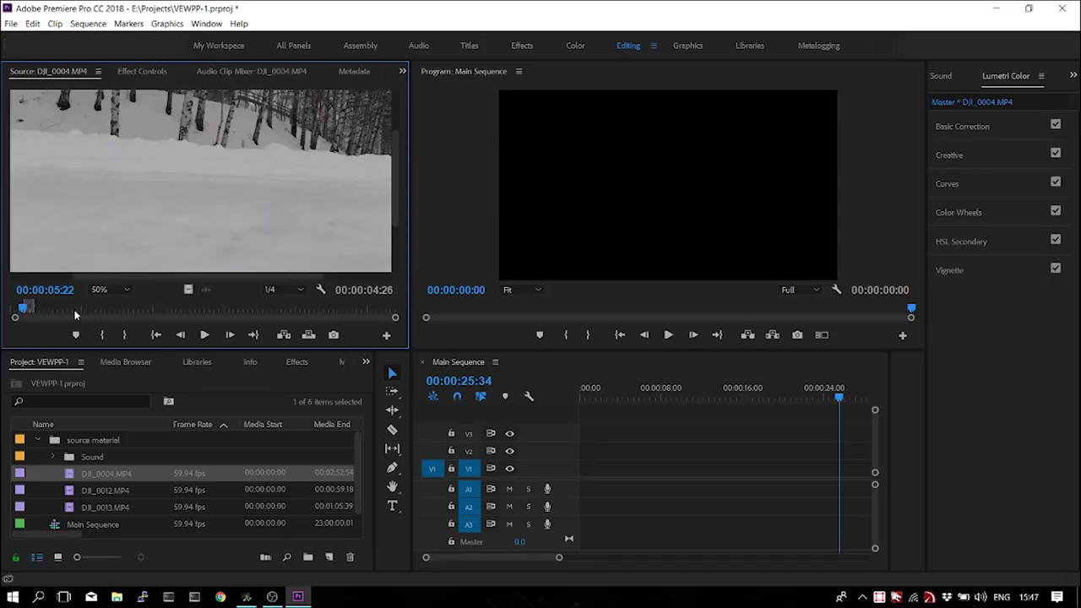
- Preview DJI_0004.MP4 from its start and mark about its first five to six seconds to keep
left_click_drag(24, 308, 14, 307)
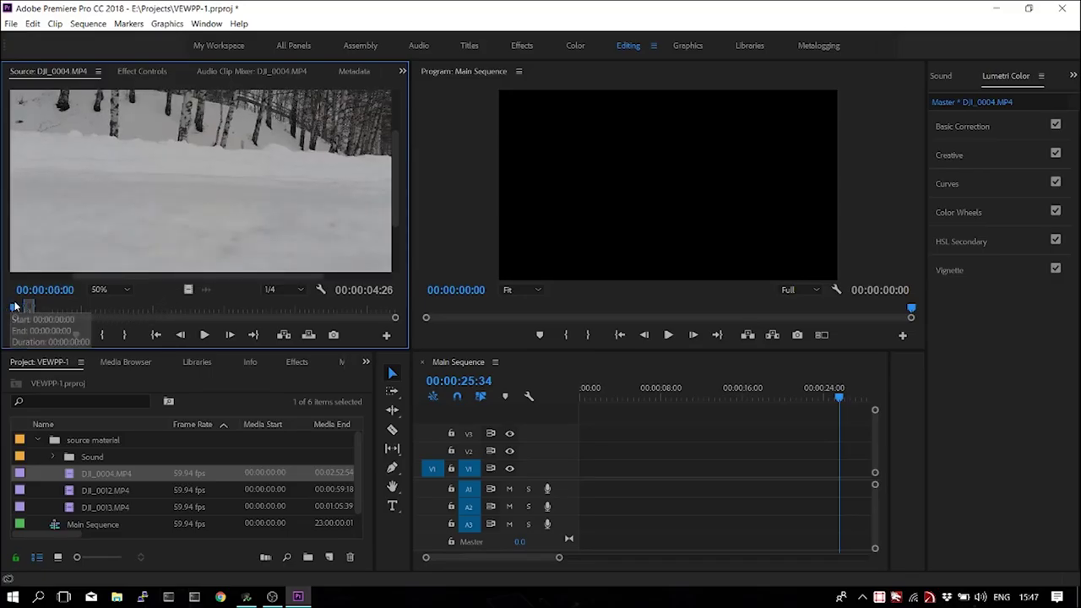
key("space")
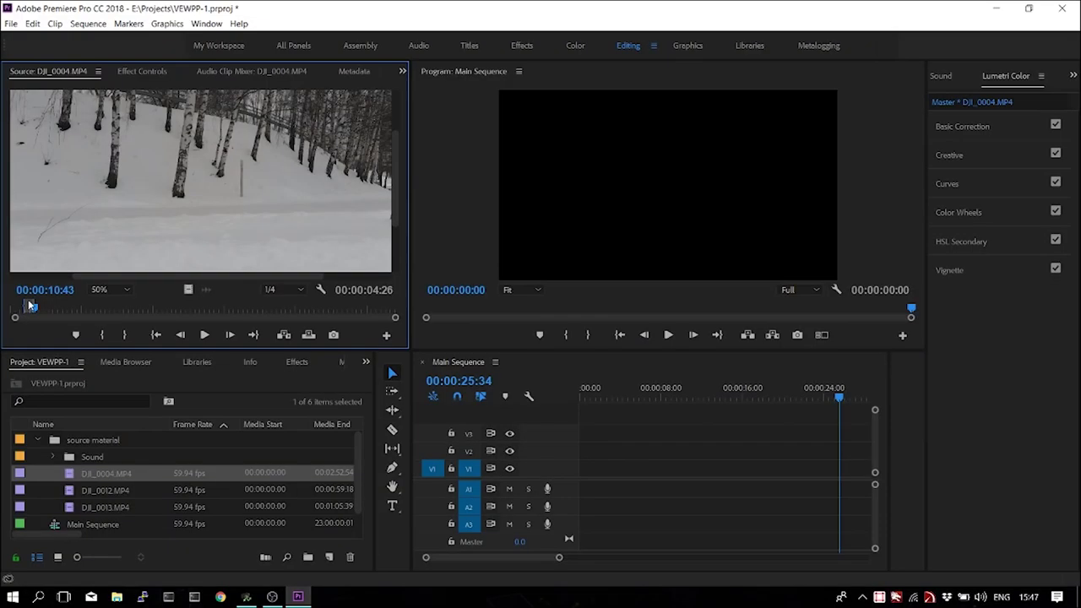
left_click_drag(30, 306, 25, 308)
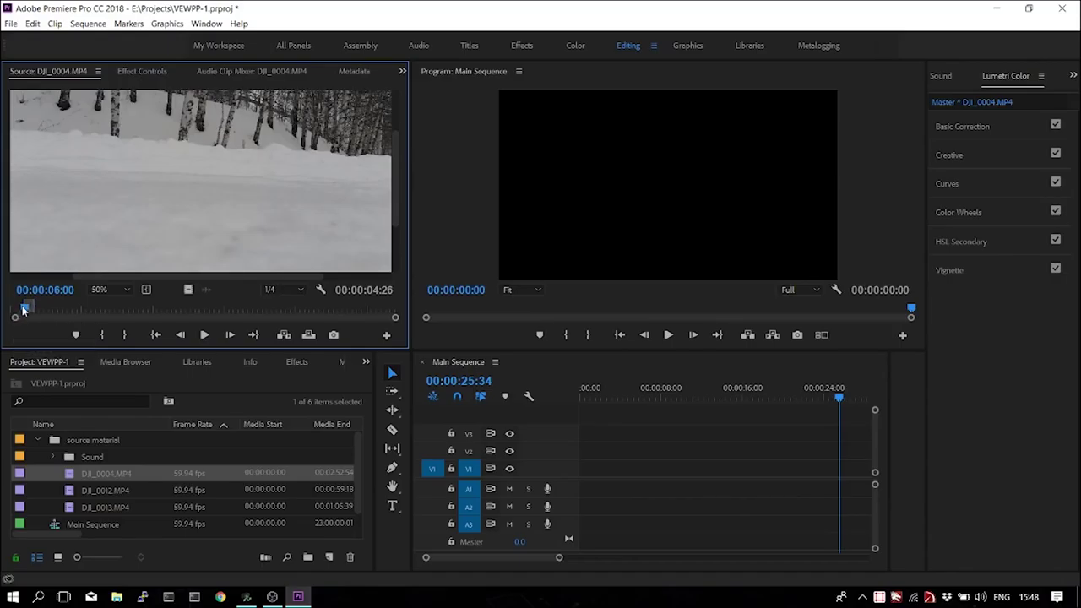
left_click_drag(26, 310, 25, 314)
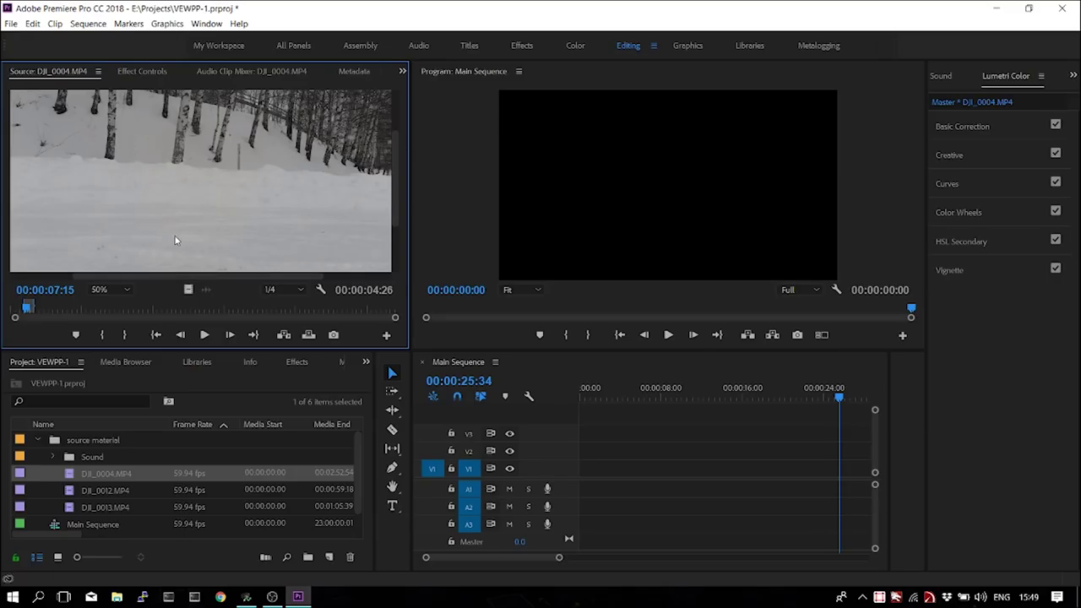
left_click_drag(141, 529, 140, 521)
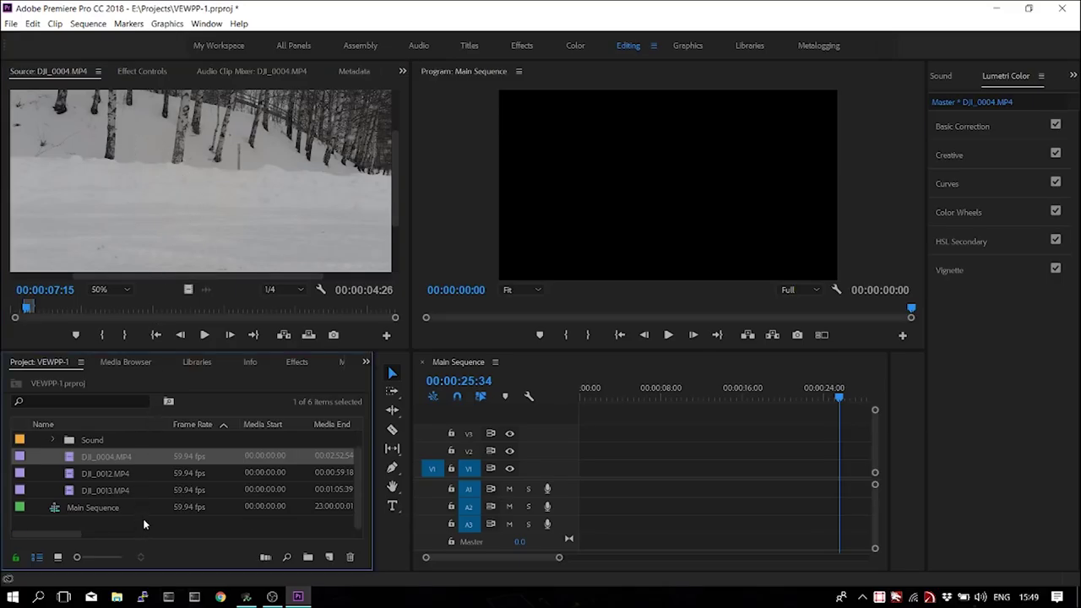
- Rename the new DJI_0004 subclip in the Project panel to 'Lift Off'
right_click(166, 508)
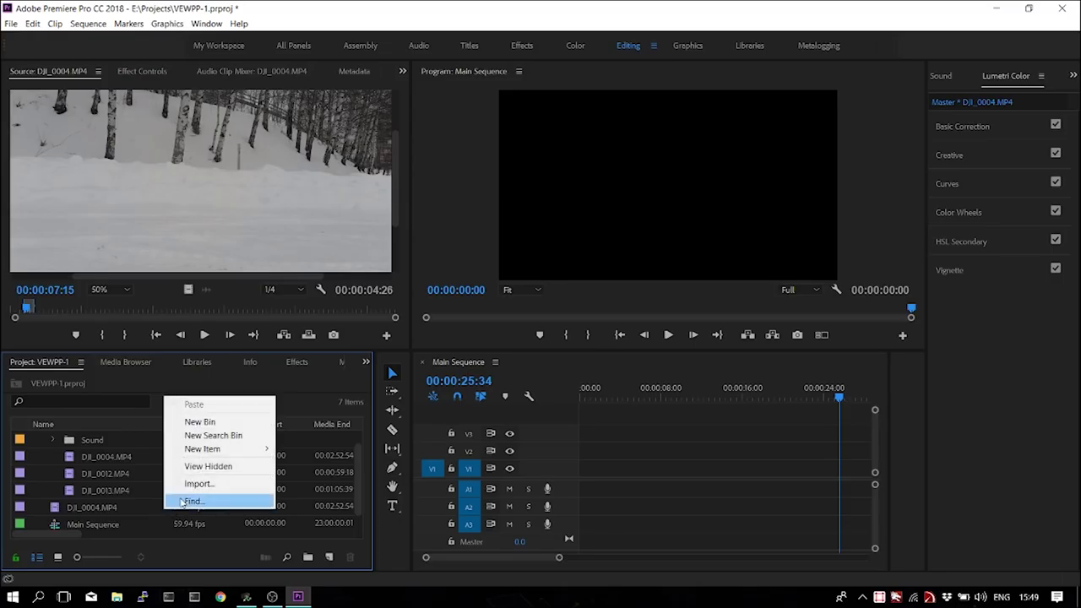
right_click(122, 505)
left_click(96, 507)
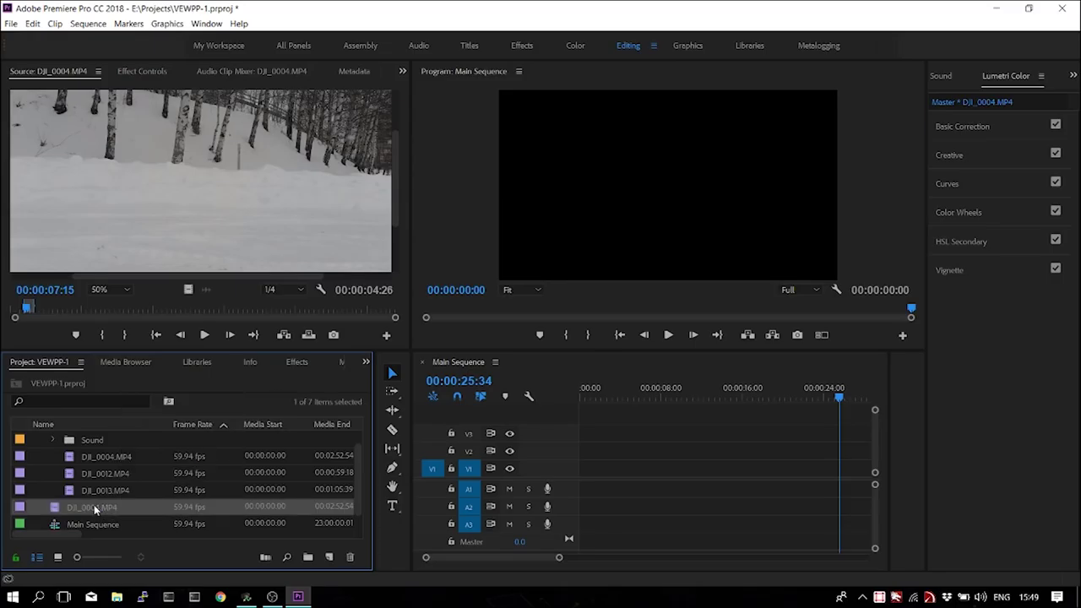
right_click(97, 506)
left_click(182, 248)
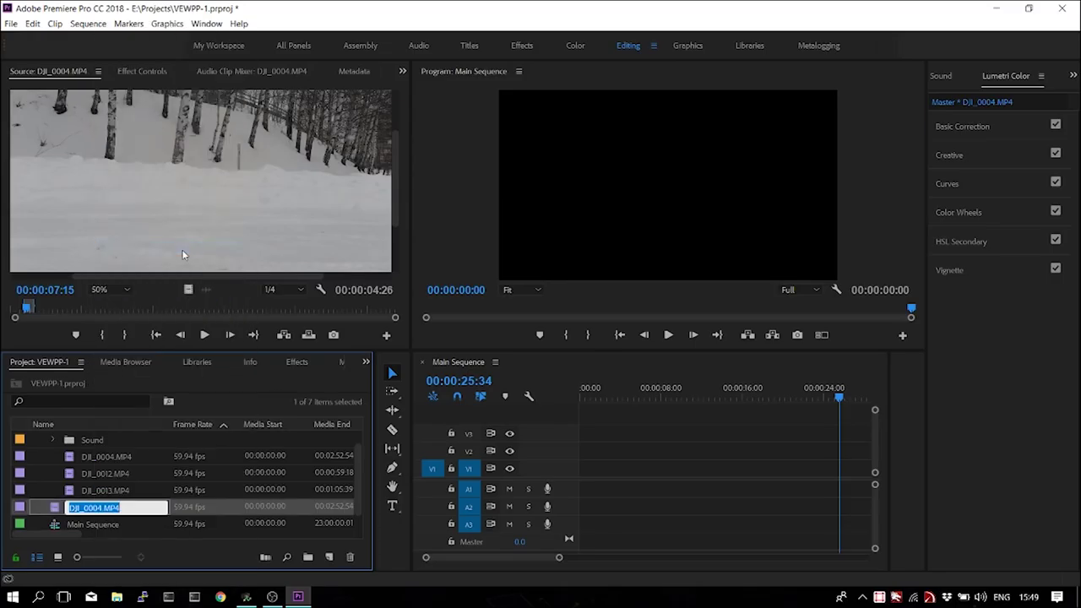
type("Lift Off")
key("Tab")
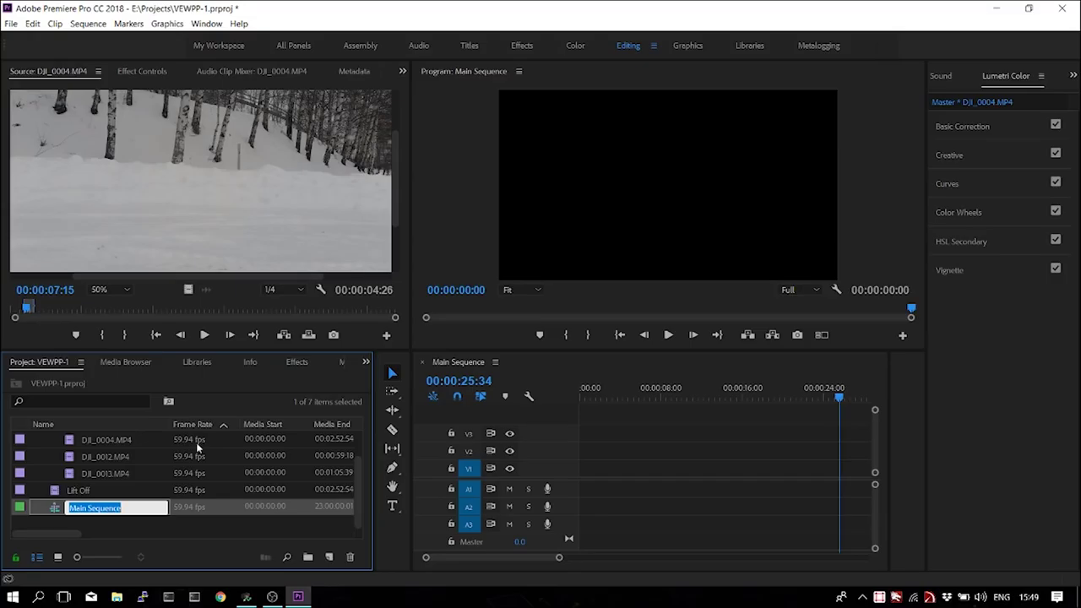
key("Escape")
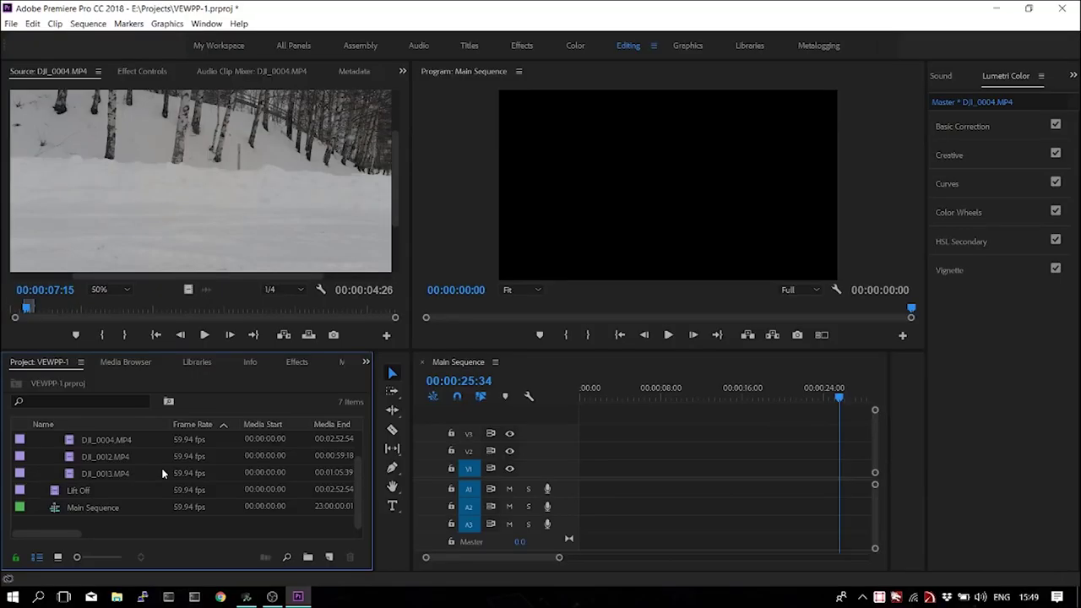
- Load DJI_0012.MP4 and scrub its first six seconds to mark a 00:00:03:36 range
left_click_drag(27, 310, 393, 315)
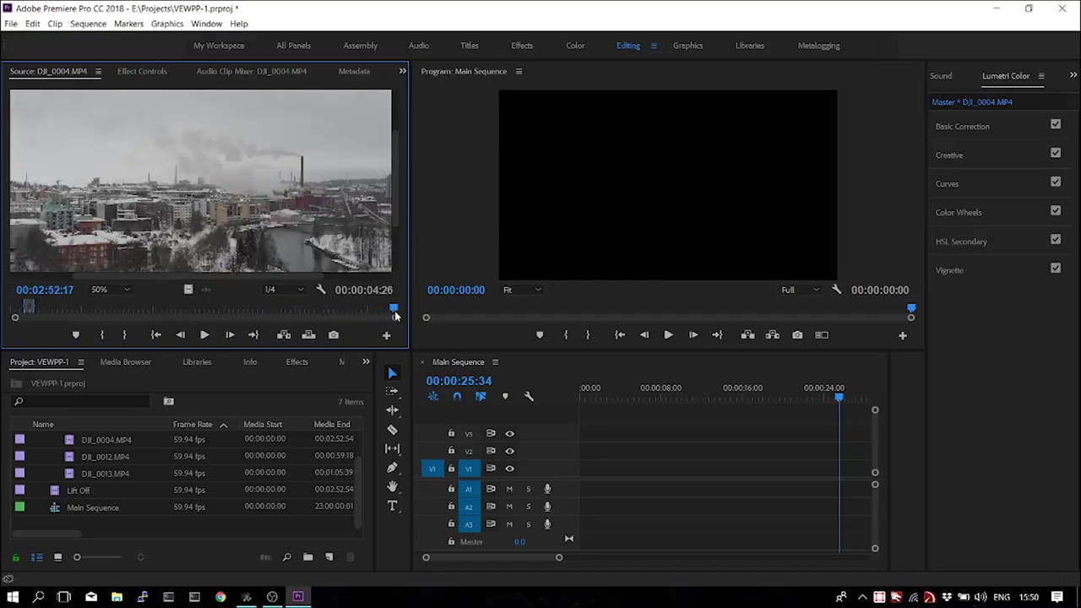
double_click(103, 456)
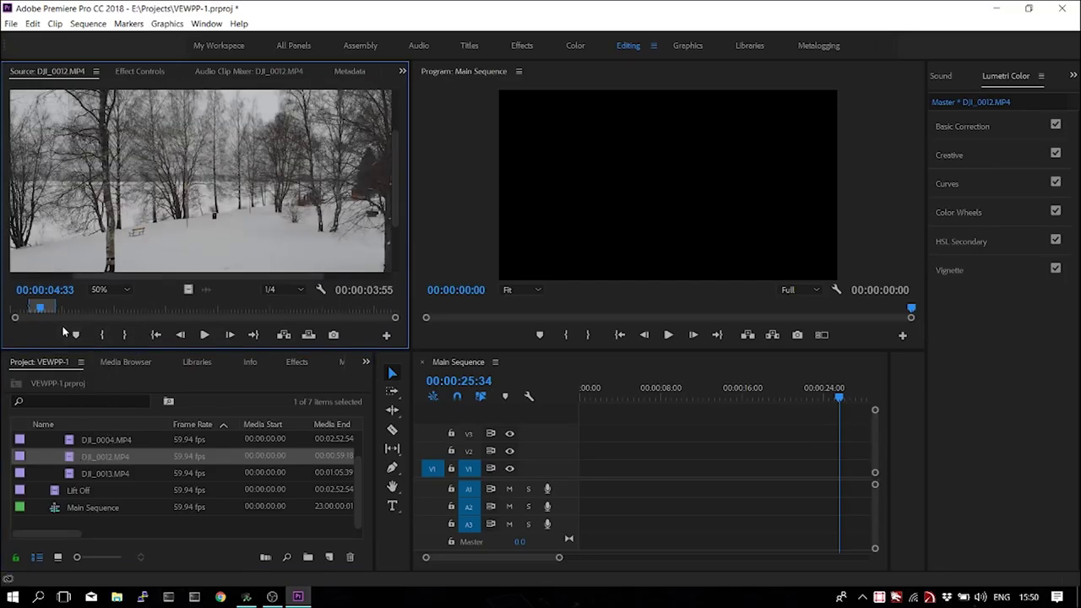
mouse_move(22, 311)
left_mouse_down()
mouse_move(367, 313)
mouse_move(30, 321)
left_mouse_up()
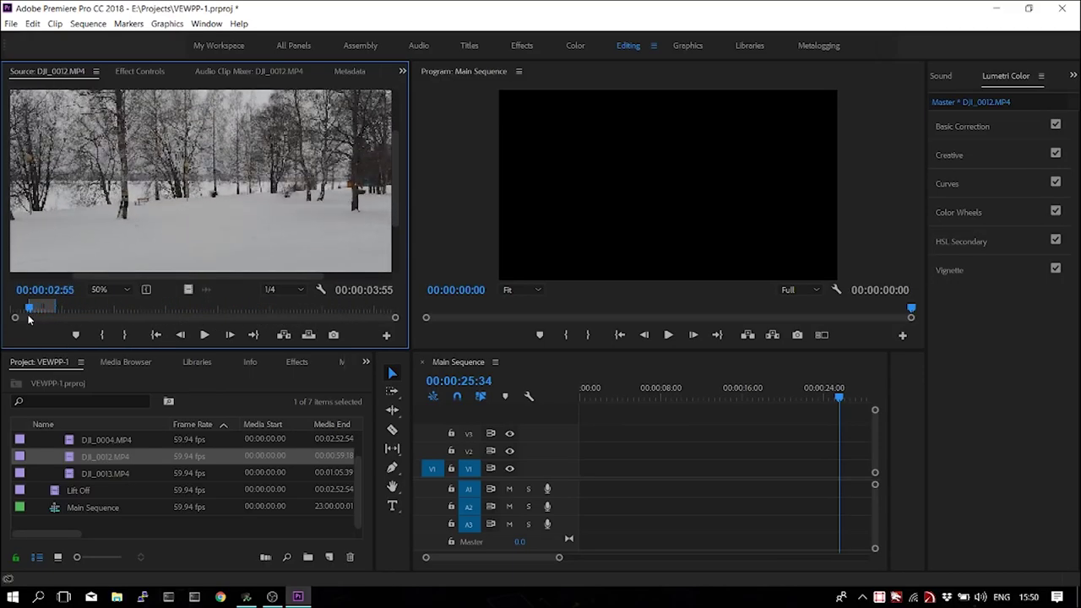
mouse_move(29, 319)
left_mouse_down()
mouse_move(26, 311)
mouse_move(68, 310)
mouse_move(32, 307)
left_mouse_up()
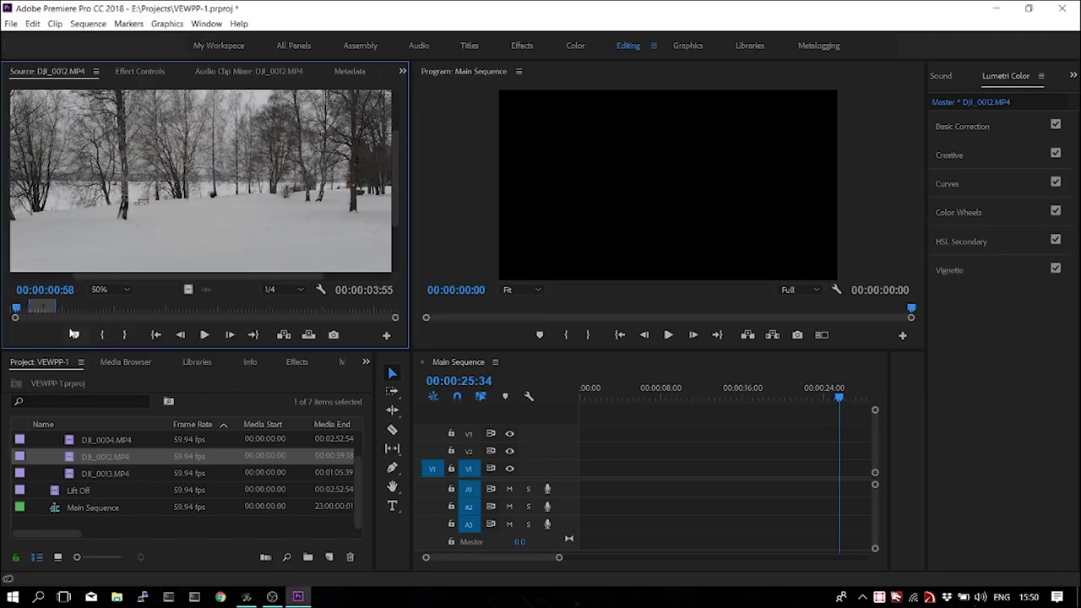
left_click(16, 311)
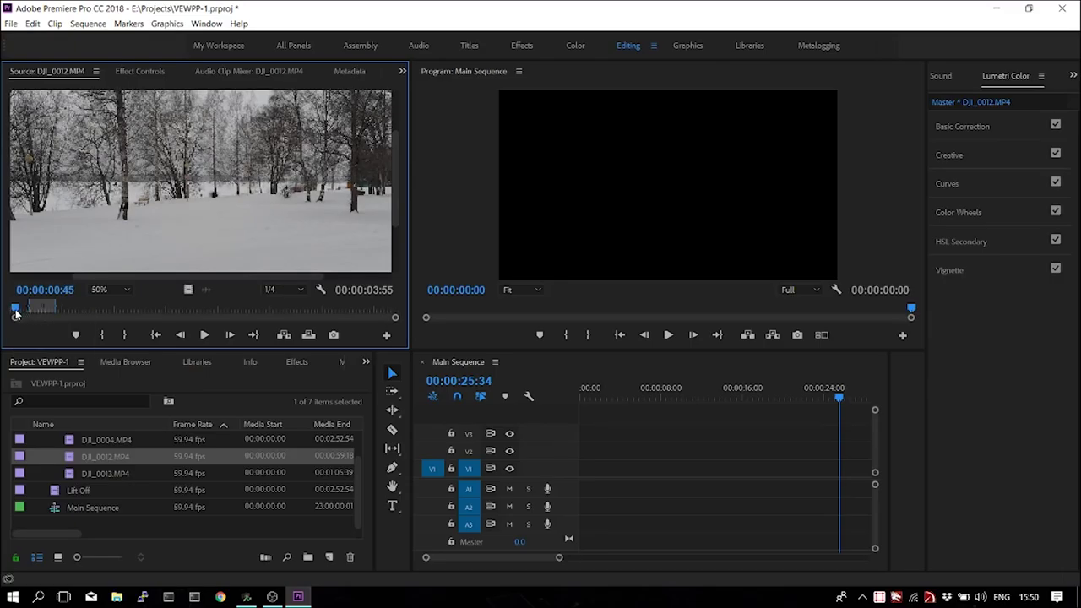
left_click_drag(28, 315, 27, 317)
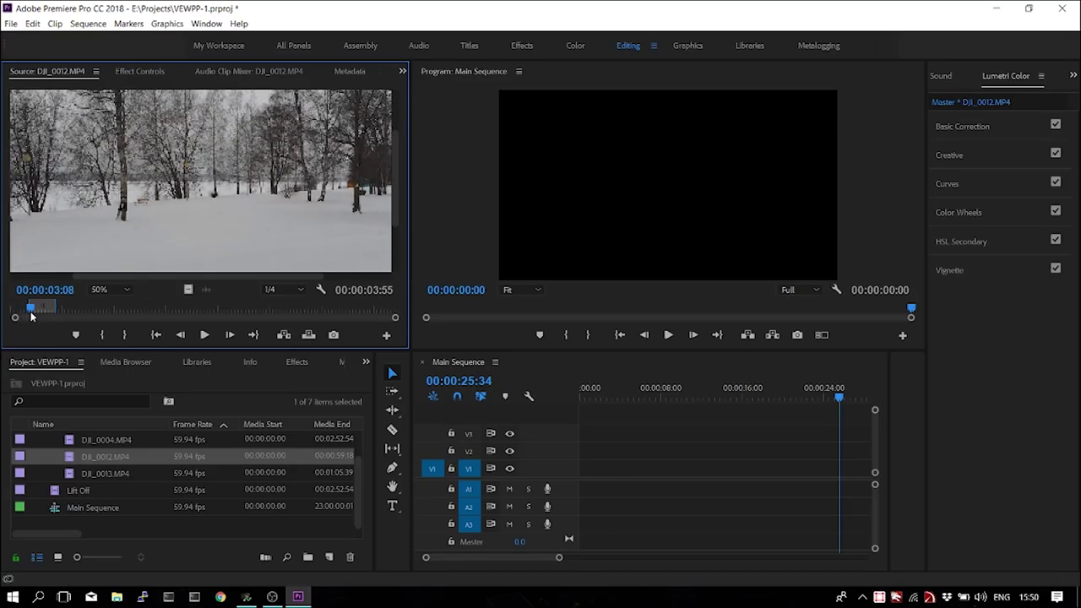
mouse_move(31, 313)
left_mouse_down()
mouse_move(60, 314)
mouse_move(34, 314)
mouse_move(57, 315)
mouse_move(46, 319)
left_mouse_up()
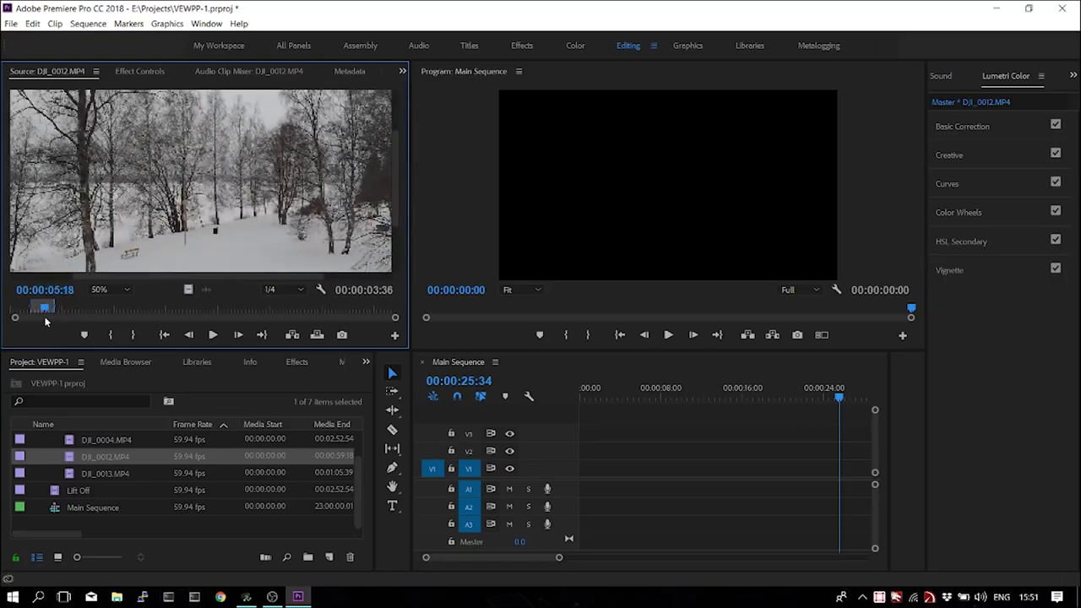
left_click_drag(46, 321, 37, 317)
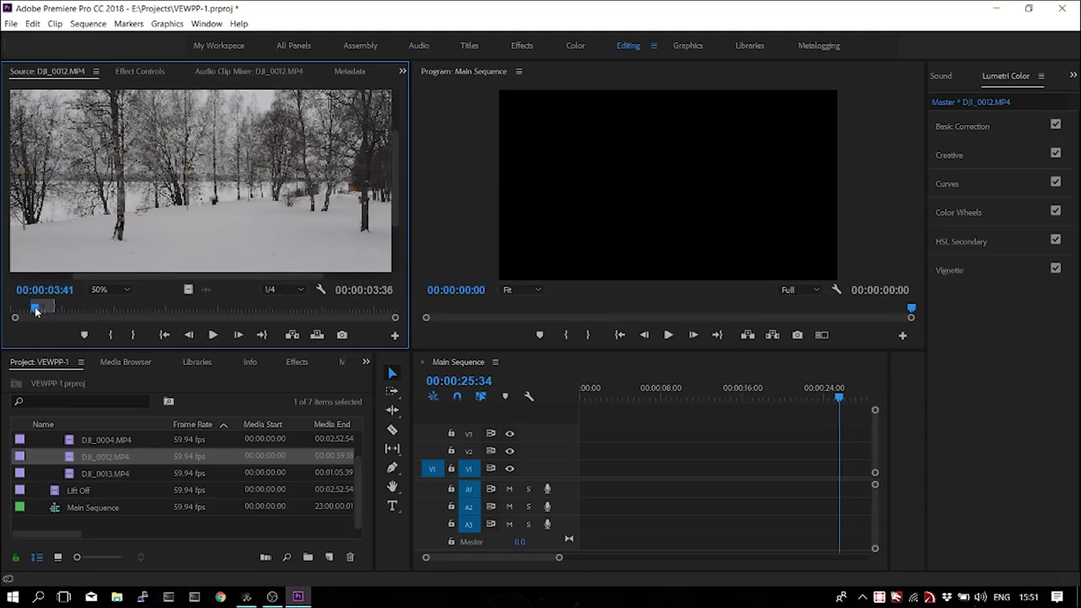
mouse_move(35, 311)
left_mouse_down()
mouse_move(51, 313)
mouse_move(37, 313)
left_mouse_up()
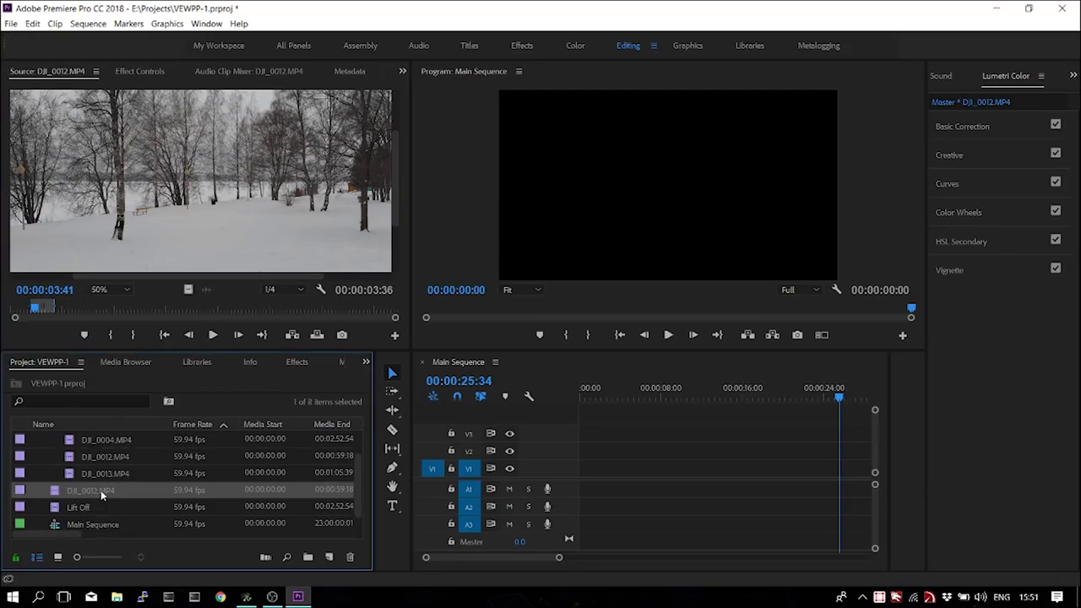
- Name the DJI_0012 subclip 'Launch' and load DJI_0013.MP4 into the Source Monitor
right_click(101, 489)
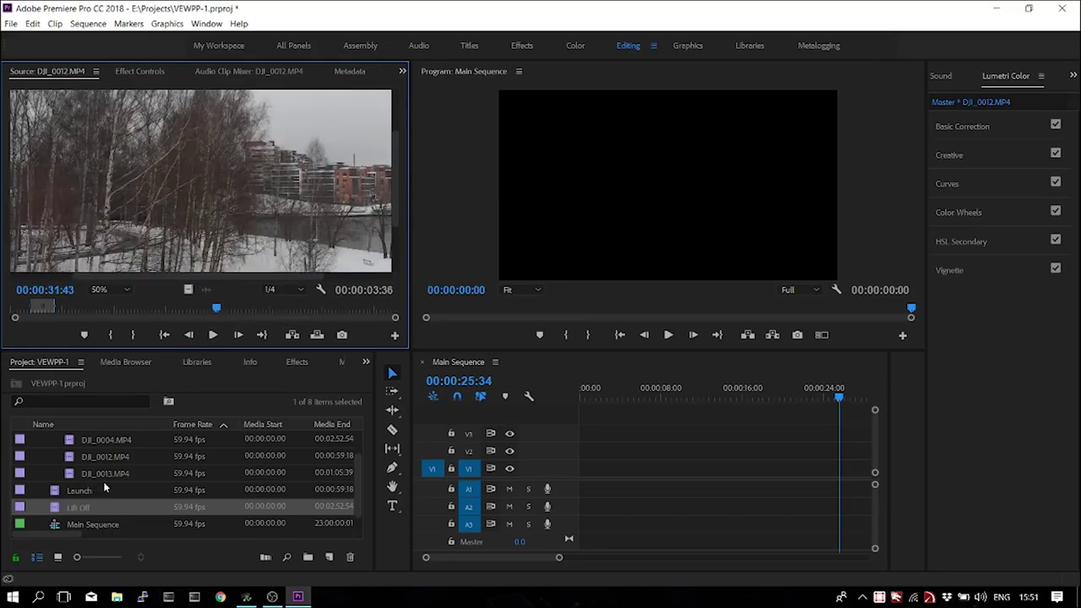
left_click(111, 473)
left_click_drag(180, 211, 176, 213)
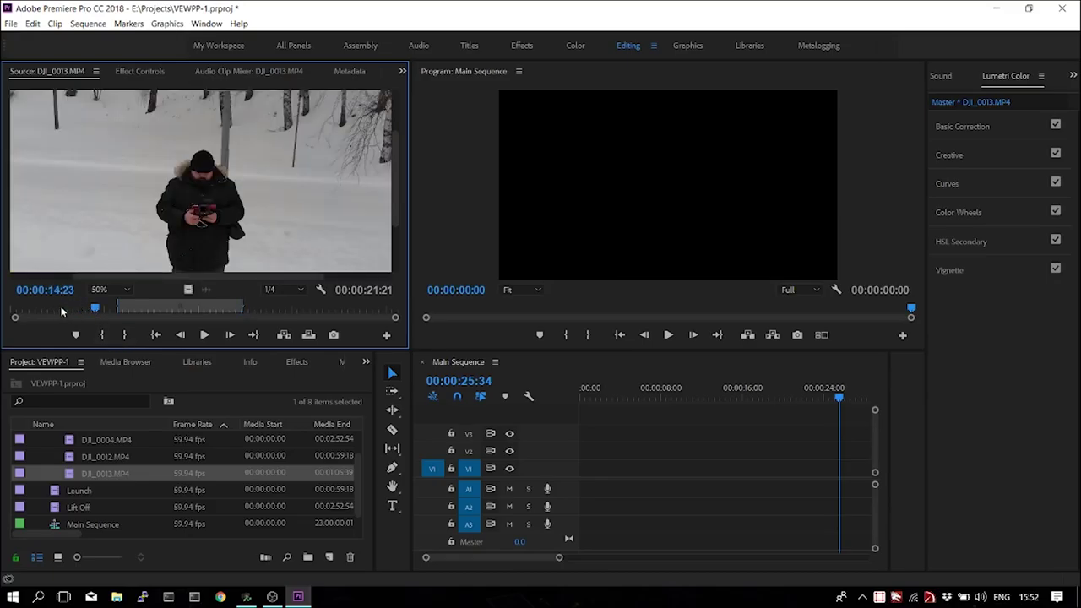
- Scrub DJI_0013.MP4 to a 00:00:20:31 marked range ending near 00:00:40:09
left_click_drag(95, 308, 246, 316)
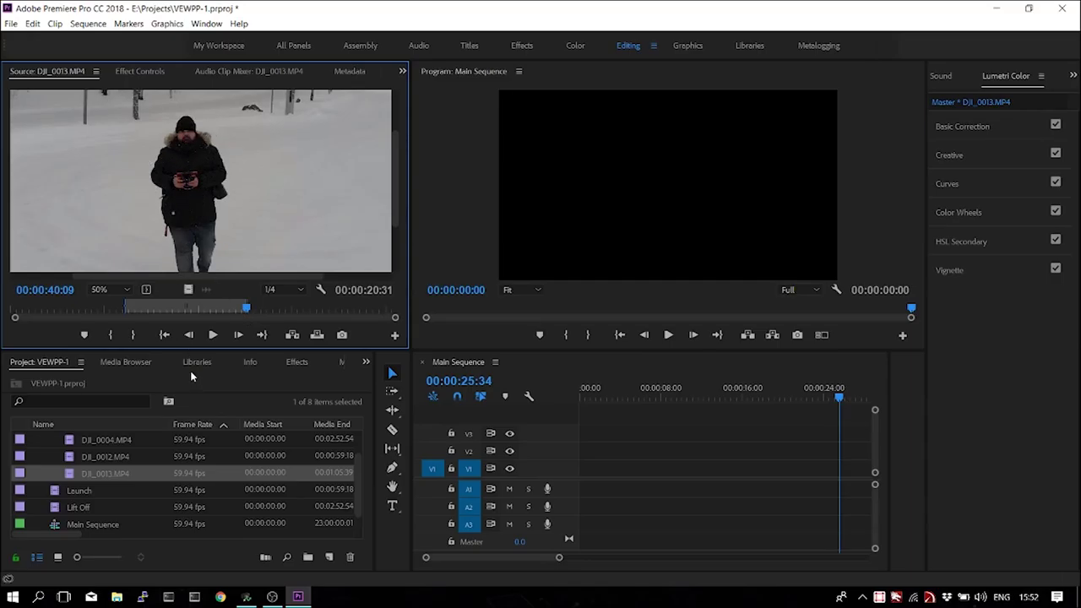
- Drag DJI_0013.MP4's marked range into the Project panel as a new subclip
right_click(223, 193)
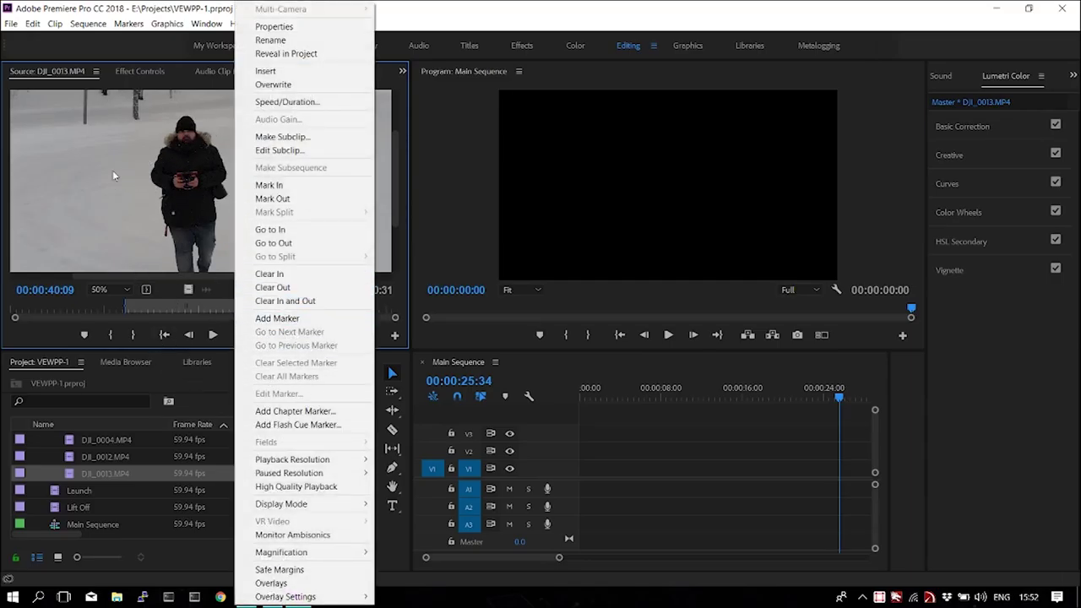
left_click(171, 210)
left_click_drag(136, 492, 140, 495)
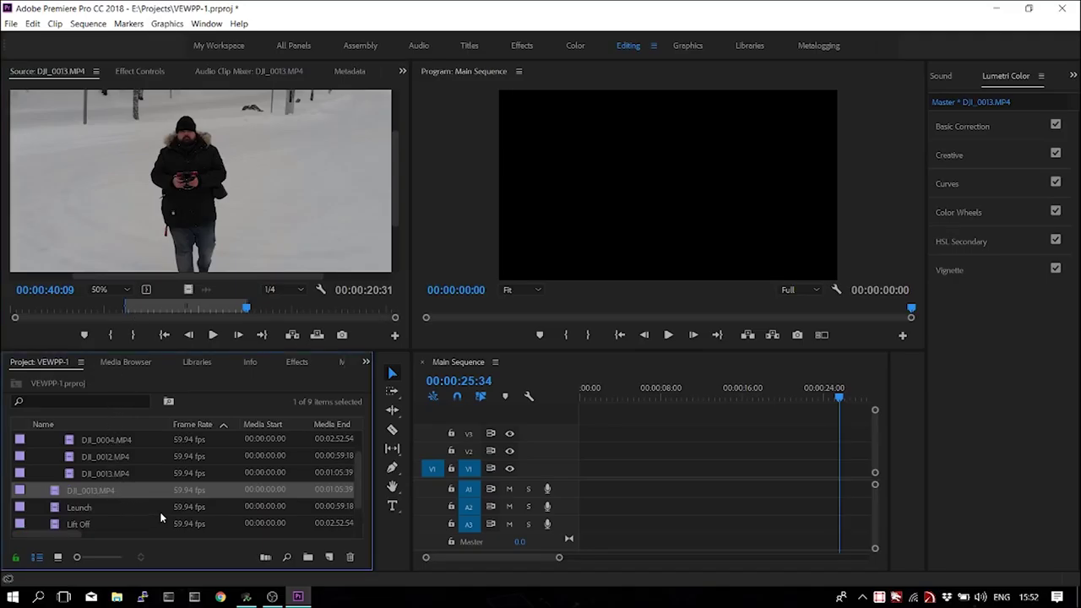
- Rename the new DJI_0013 subclip to 'POI'
right_click(117, 498)
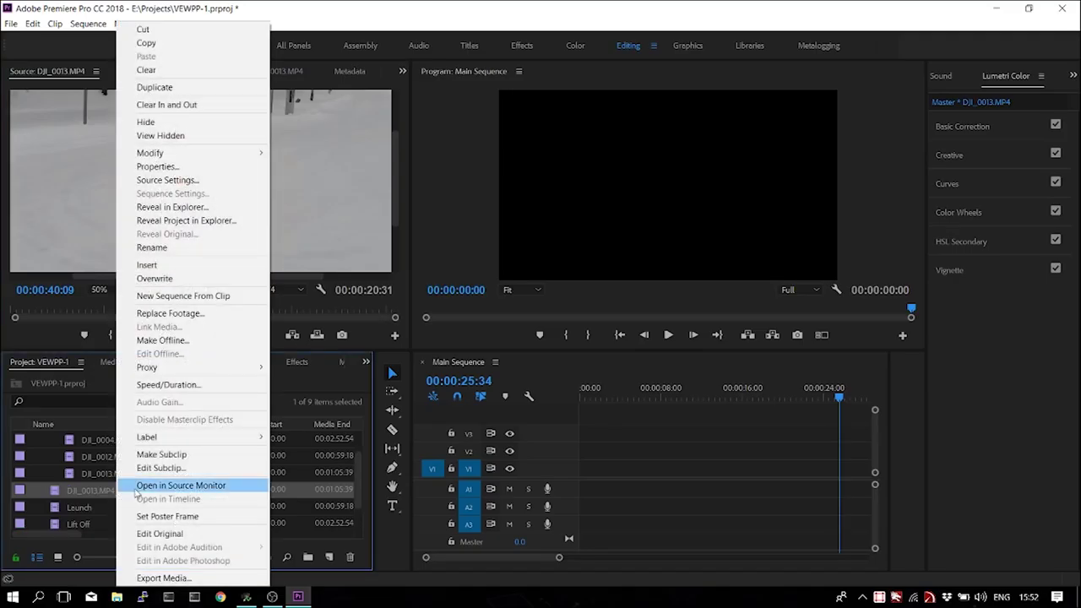
left_click(174, 246)
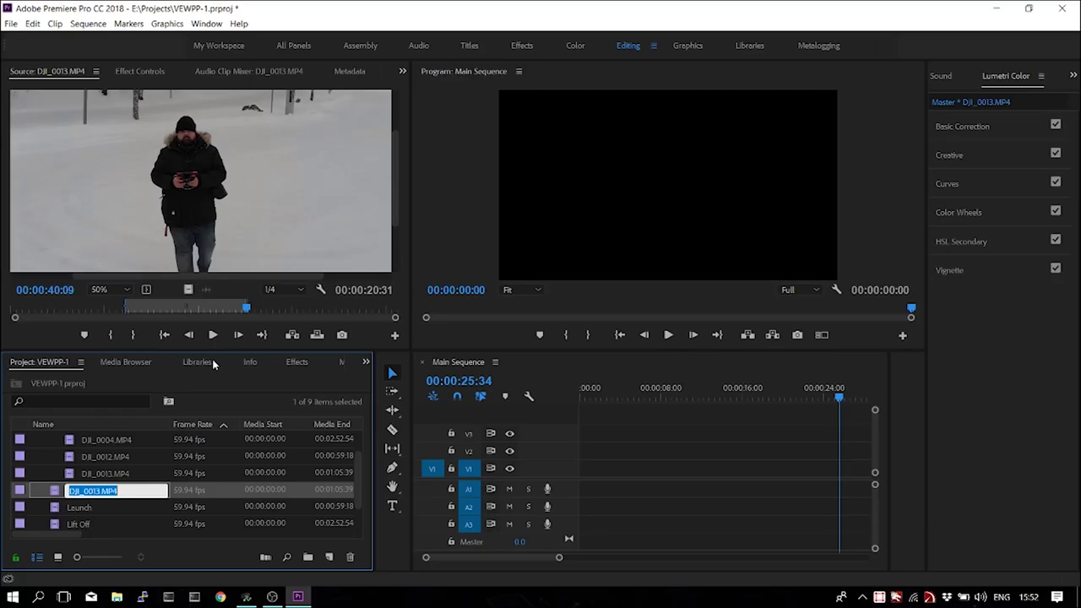
type("POI")
key("Tab")
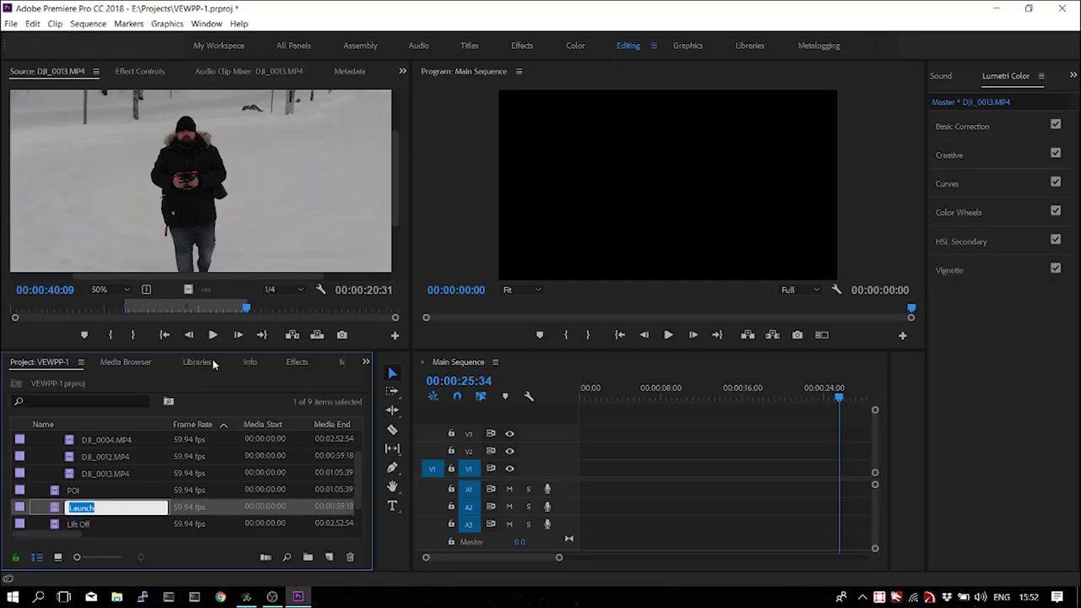
left_click(211, 172)
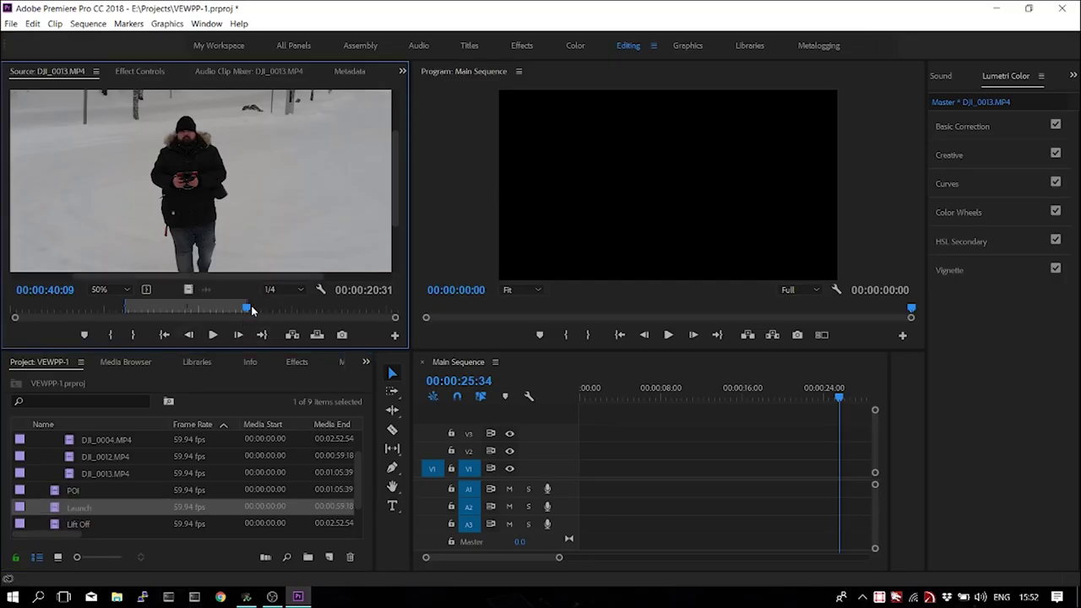
left_click_drag(245, 313, 129, 312)
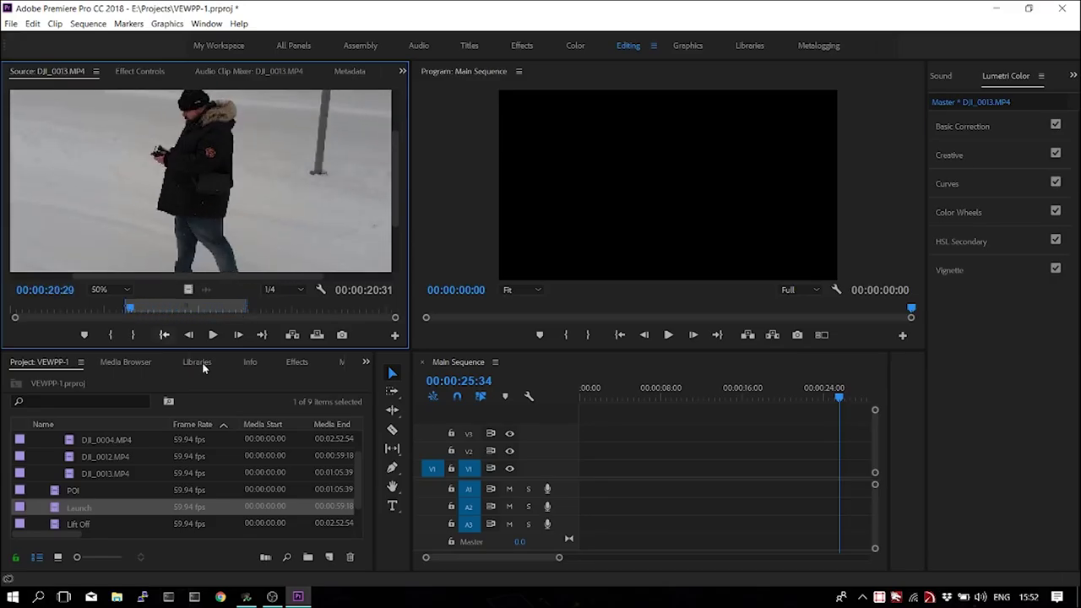
- Drop Lift Off, Launch and POI end to end on V1, totalling 00:00:28:33
scroll(102, 517, "down", 1)
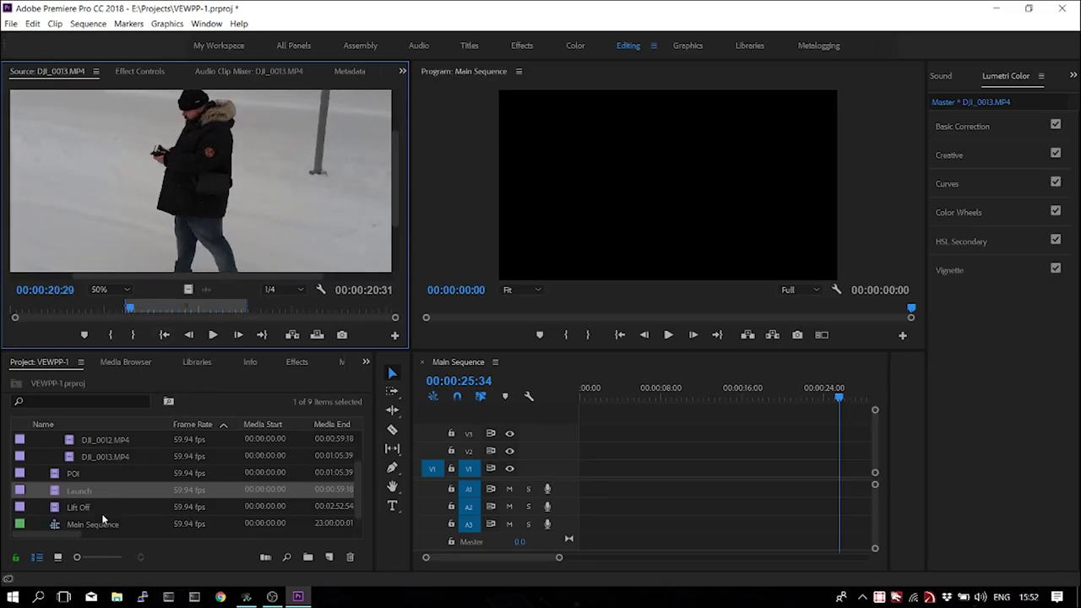
left_click(89, 507)
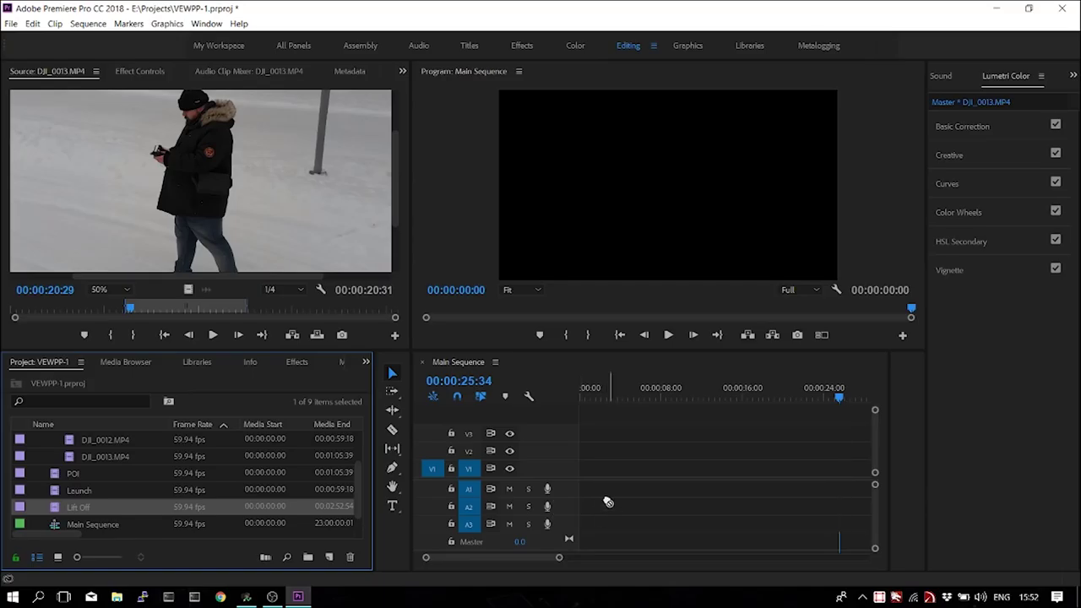
left_click_drag(607, 502, 584, 473)
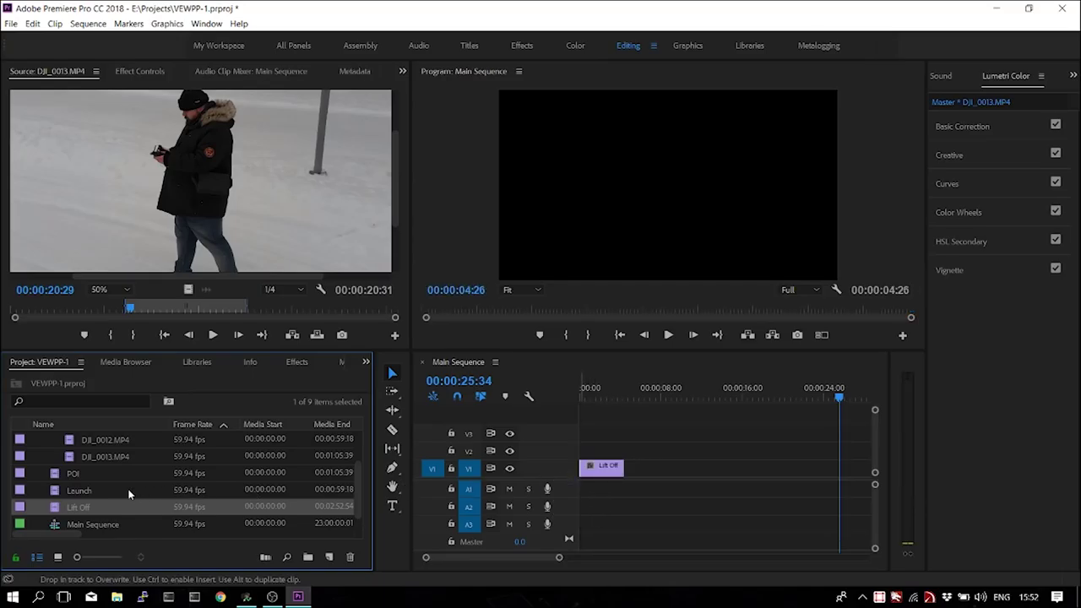
left_click(74, 491)
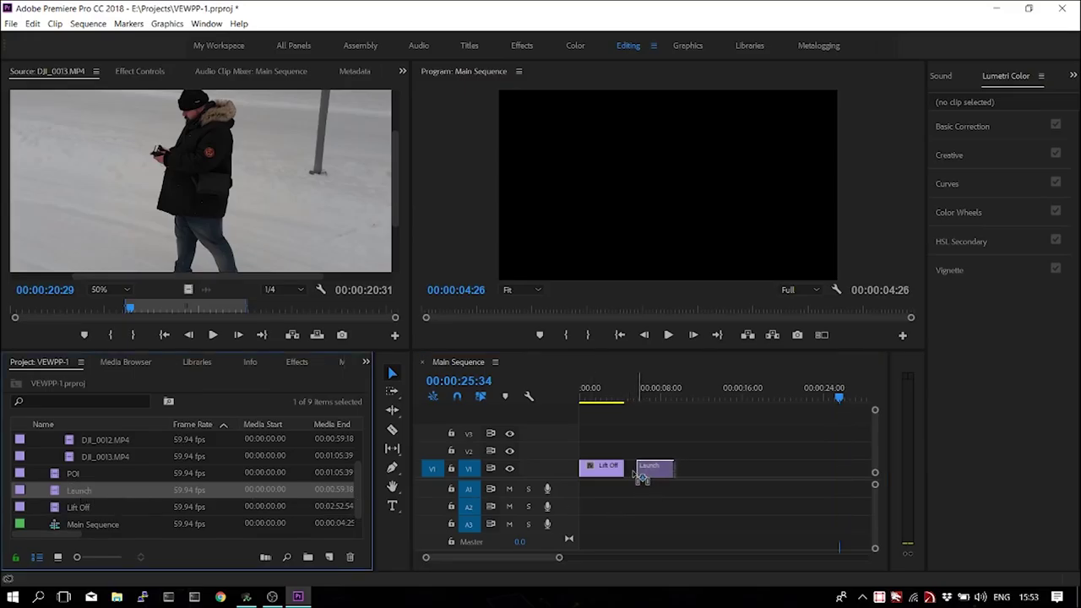
left_click_drag(641, 478, 629, 477)
left_click(75, 474)
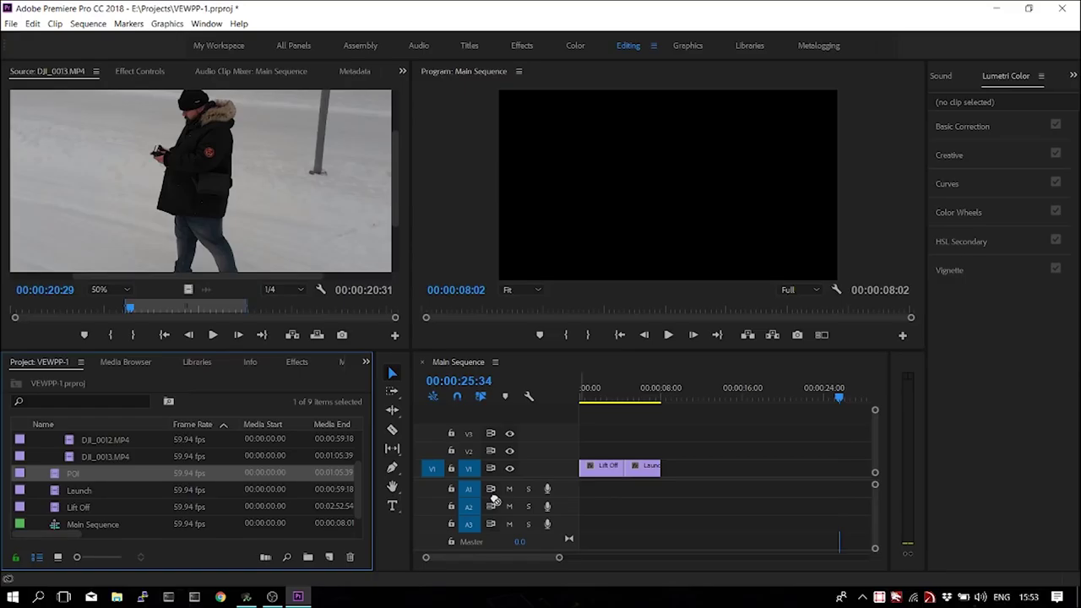
left_click_drag(495, 500, 663, 516)
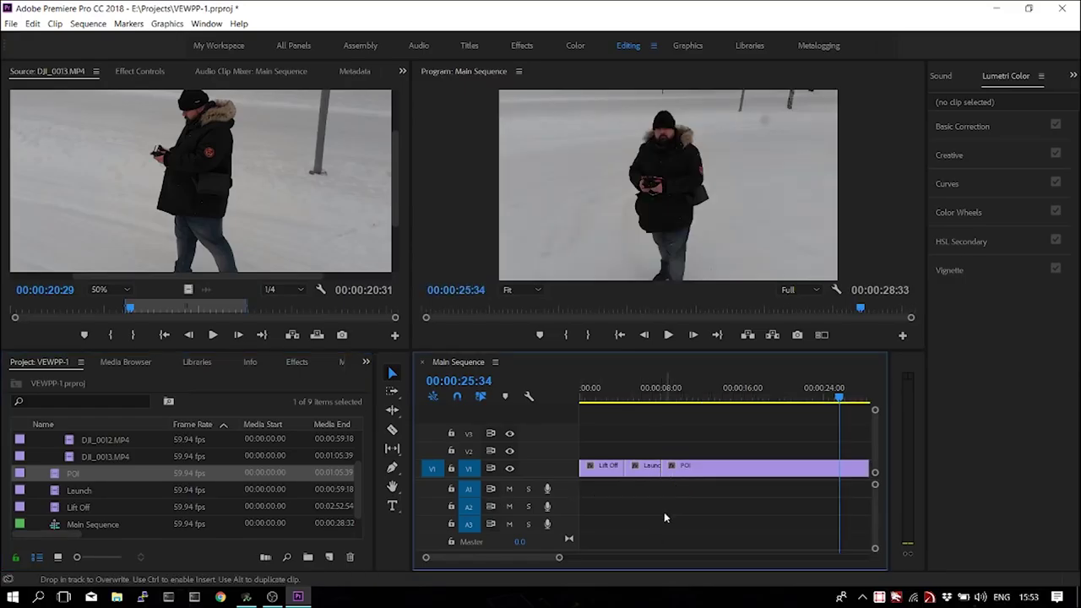
left_click_drag(557, 558, 572, 558)
scroll(103, 525, "down", 1)
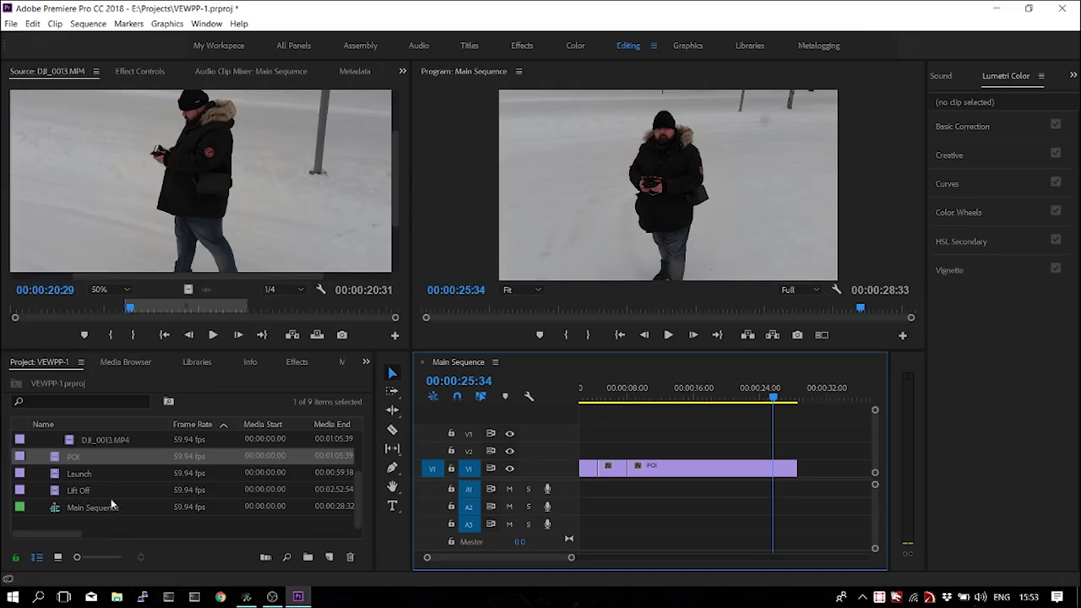
mouse_move(93, 507)
- Expand the Sound folder and lay 'Rock This Joint' on A1 at the sequence start
scroll(69, 506, "up", 4)
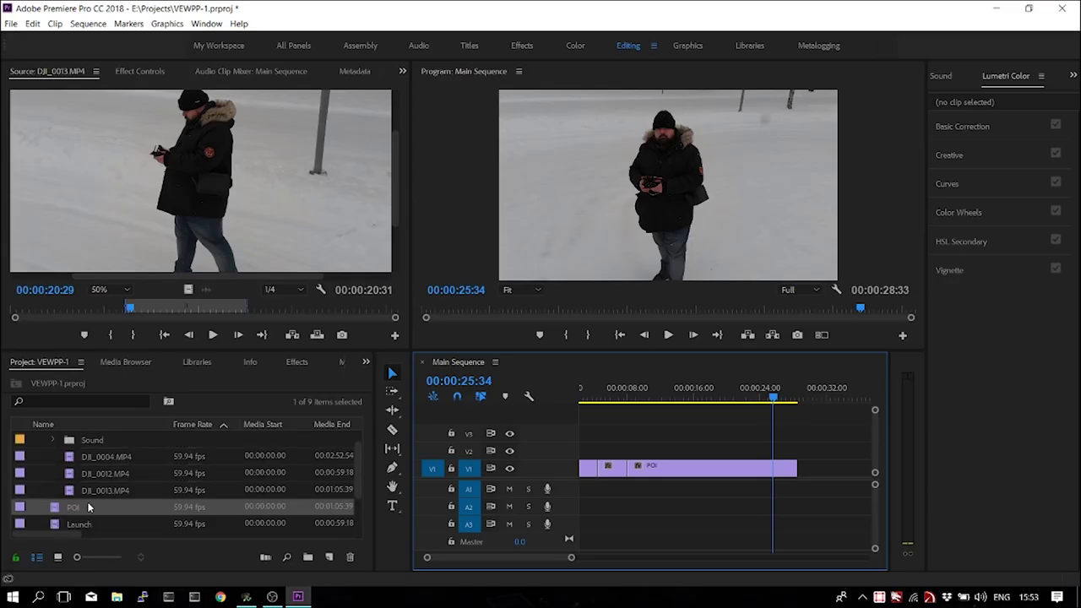
left_click(52, 457)
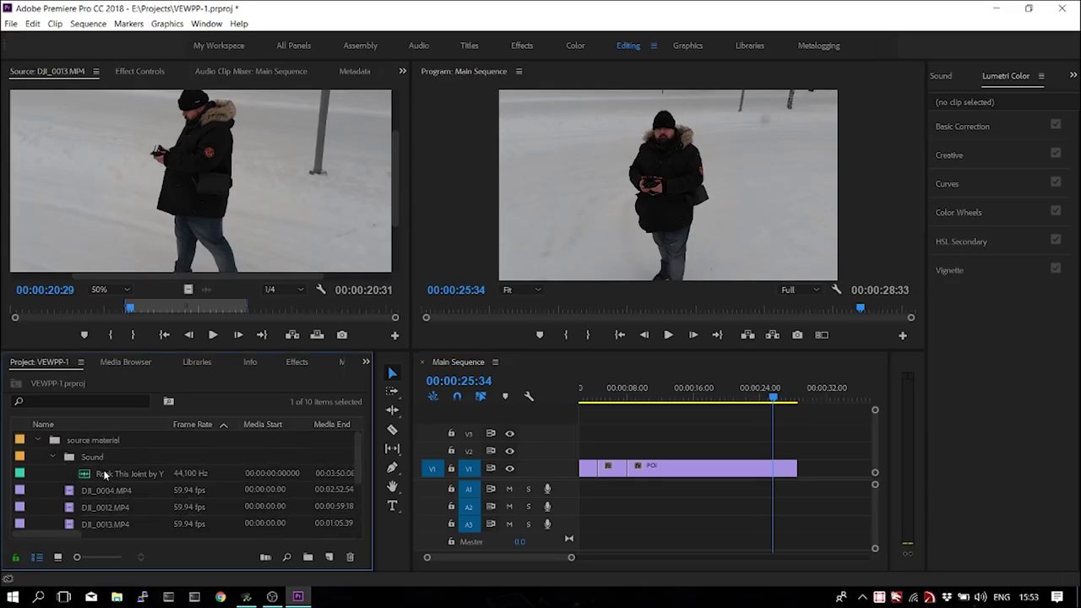
mouse_move(104, 474)
left_mouse_down()
mouse_move(568, 513)
mouse_move(583, 493)
mouse_move(572, 492)
left_mouse_up()
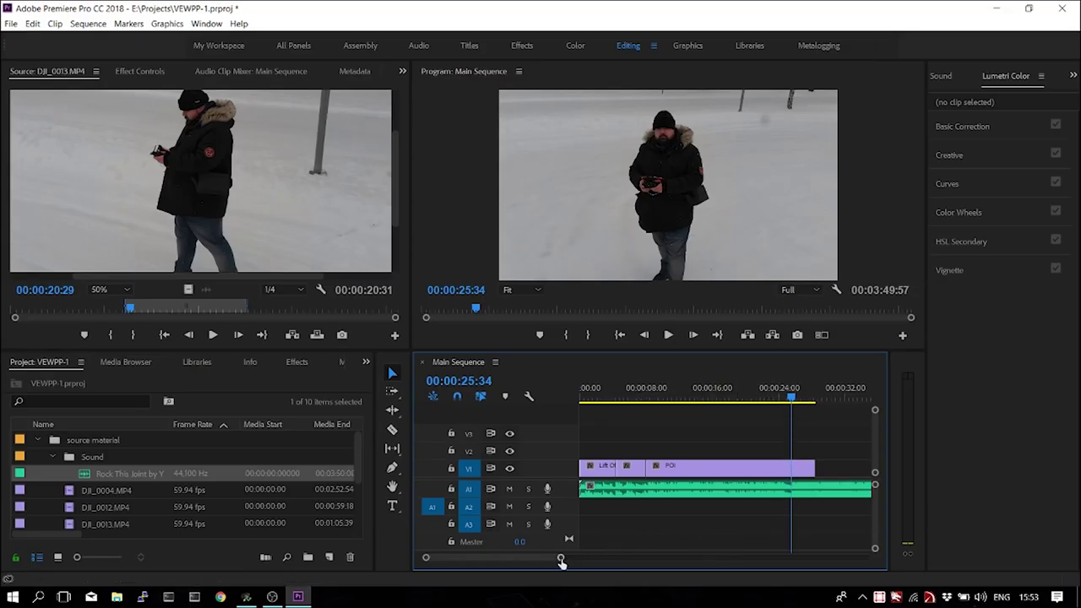
left_click_drag(561, 558, 504, 562)
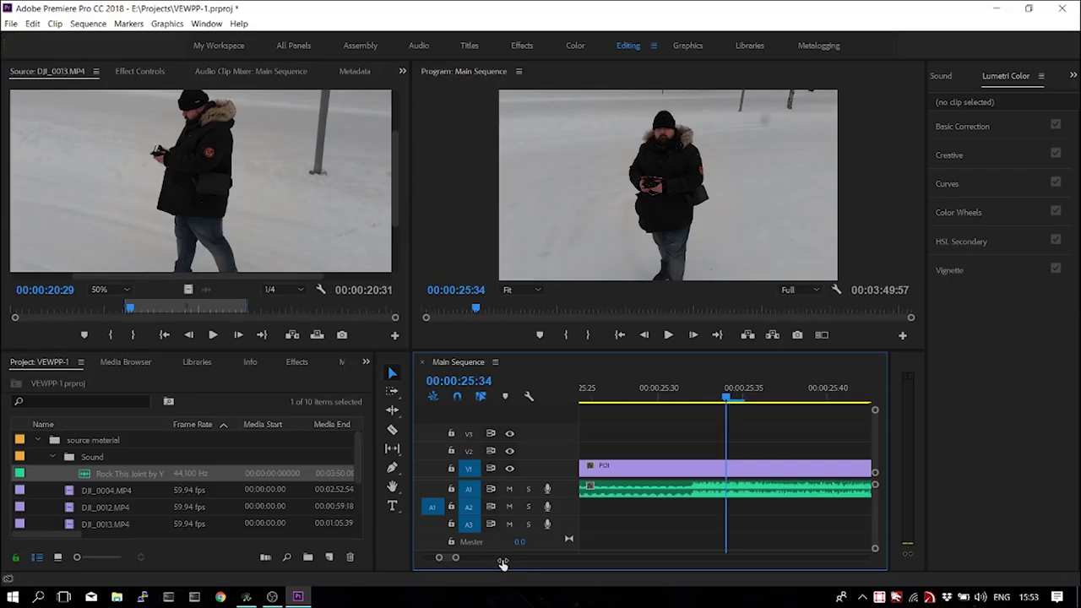
- Razor the A1 music at 00:00:25:32 and delete everything after the cut
left_click(694, 401)
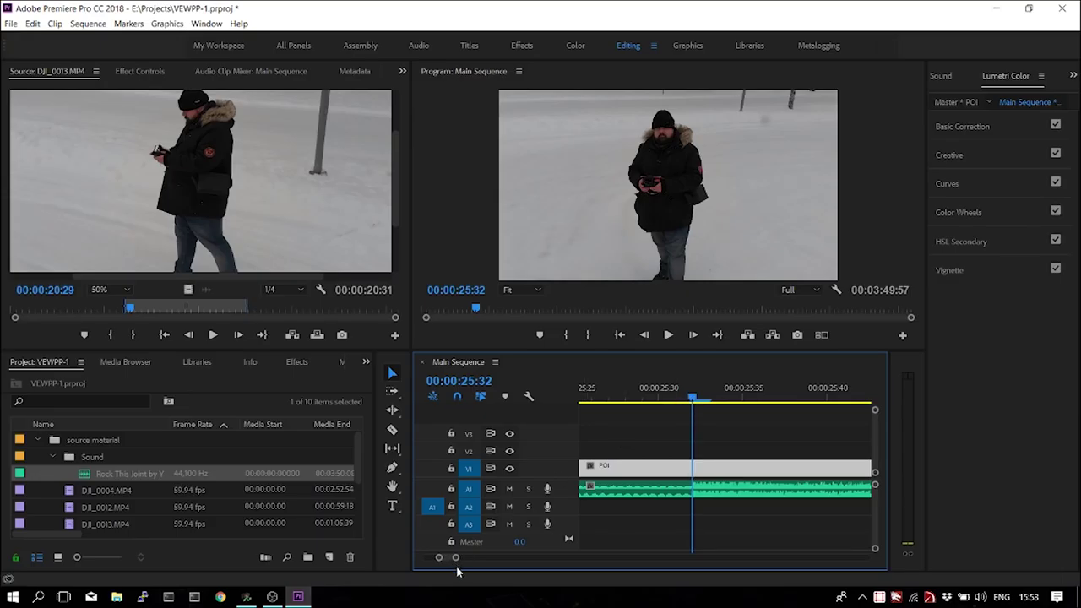
left_click_drag(457, 559, 467, 558)
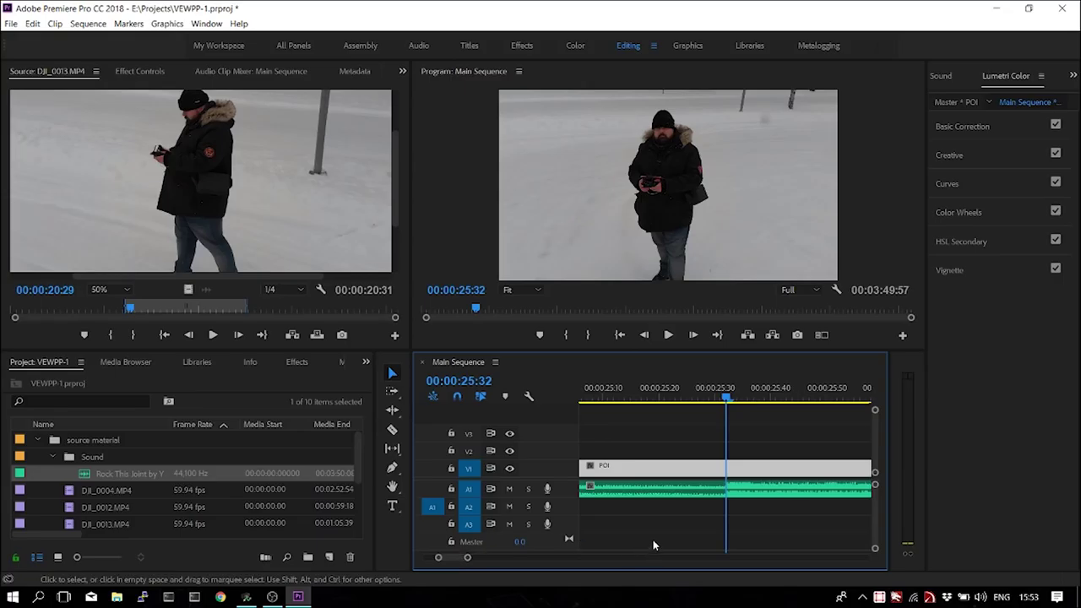
key("c")
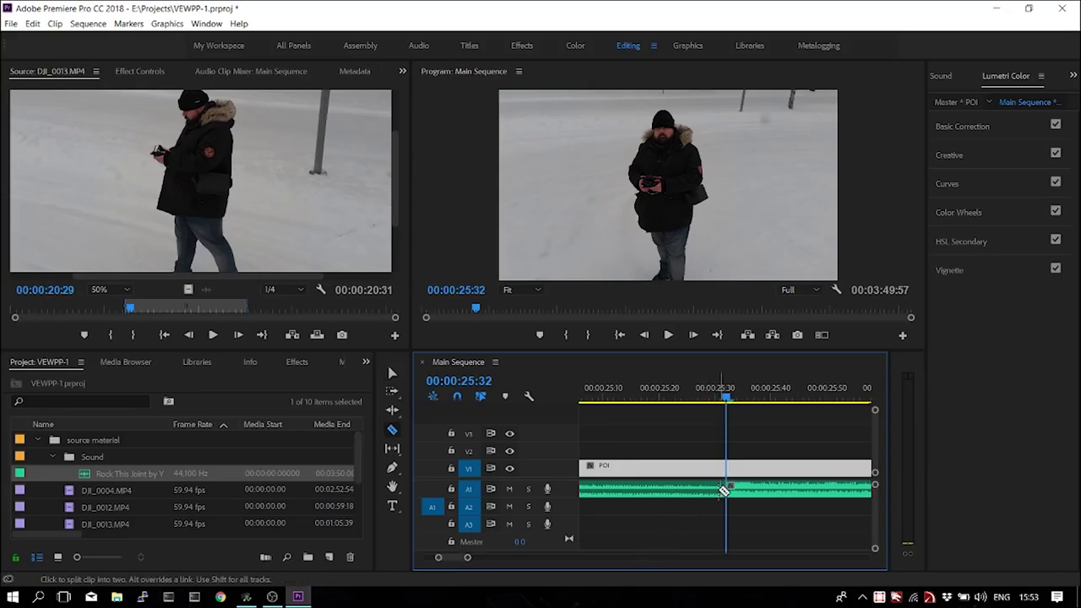
key("v")
left_click(753, 498)
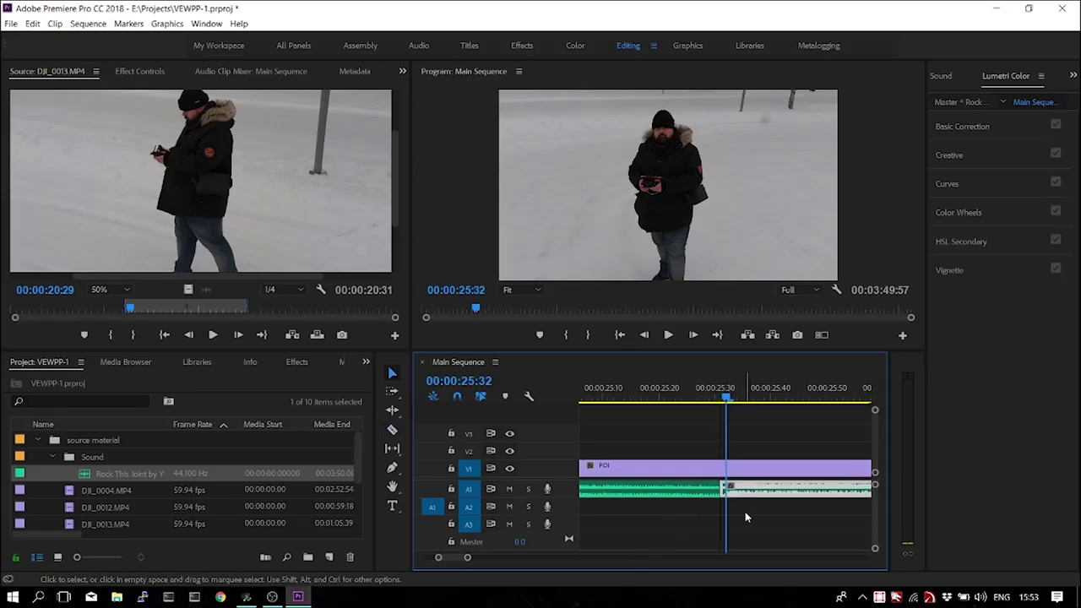
key("Delete")
- Apply the default Constant Power transition to the music's new end
right_click(722, 490)
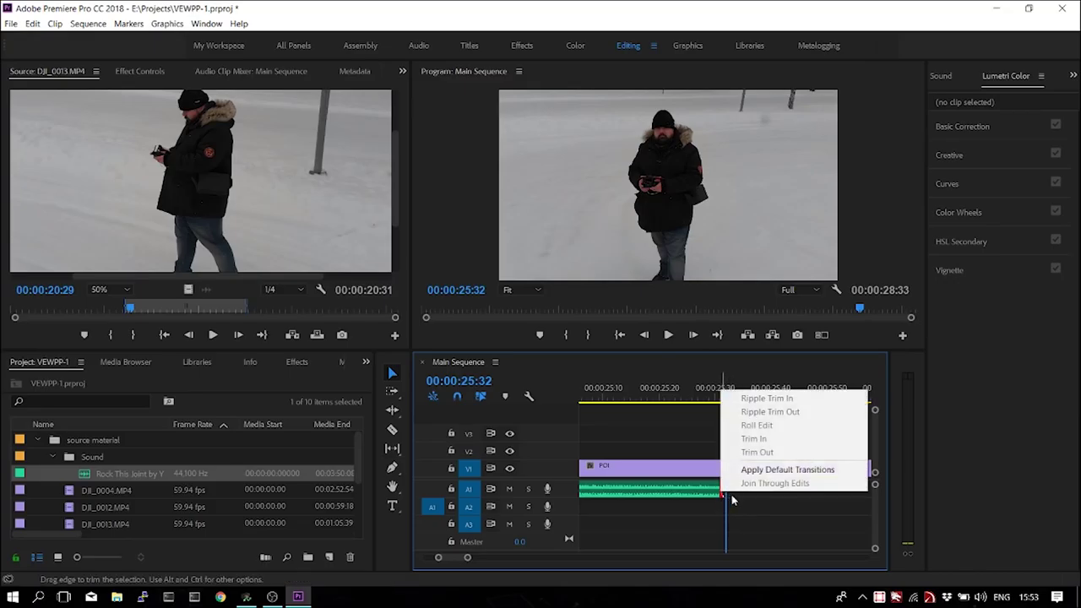
left_click(777, 469)
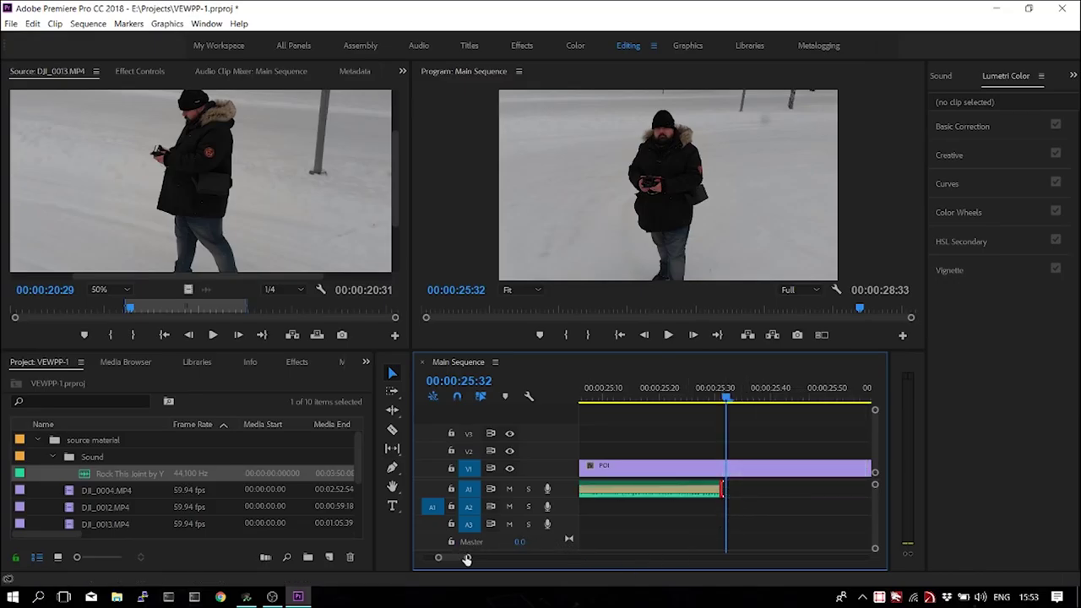
left_click_drag(466, 559, 430, 556)
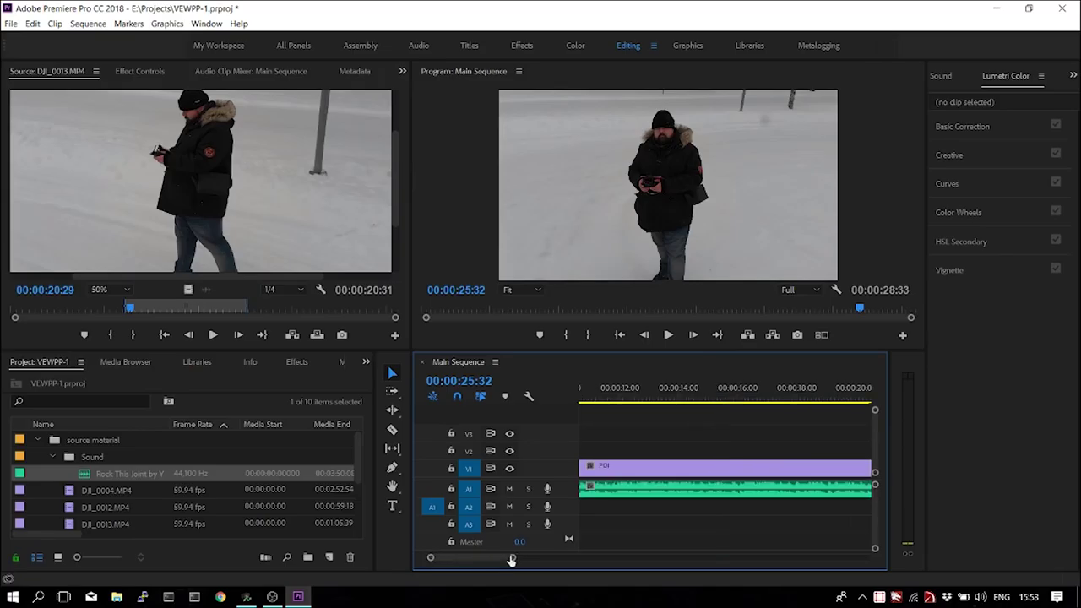
- Pull POI's right edge back so the video ends with the music at 00:00:25:32
left_click_drag(511, 559, 561, 564)
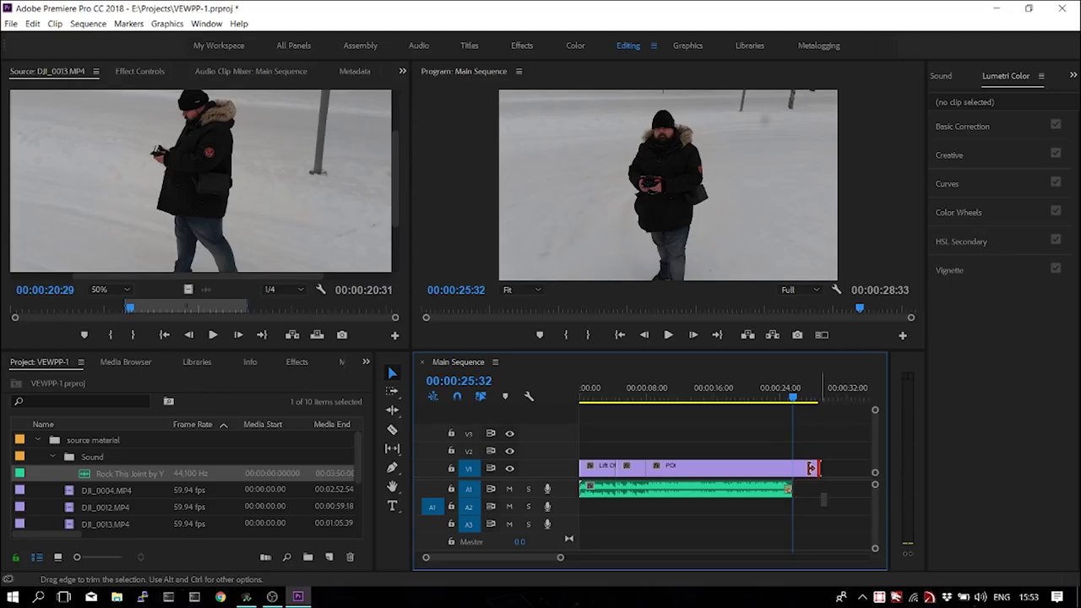
left_click_drag(812, 468, 799, 470)
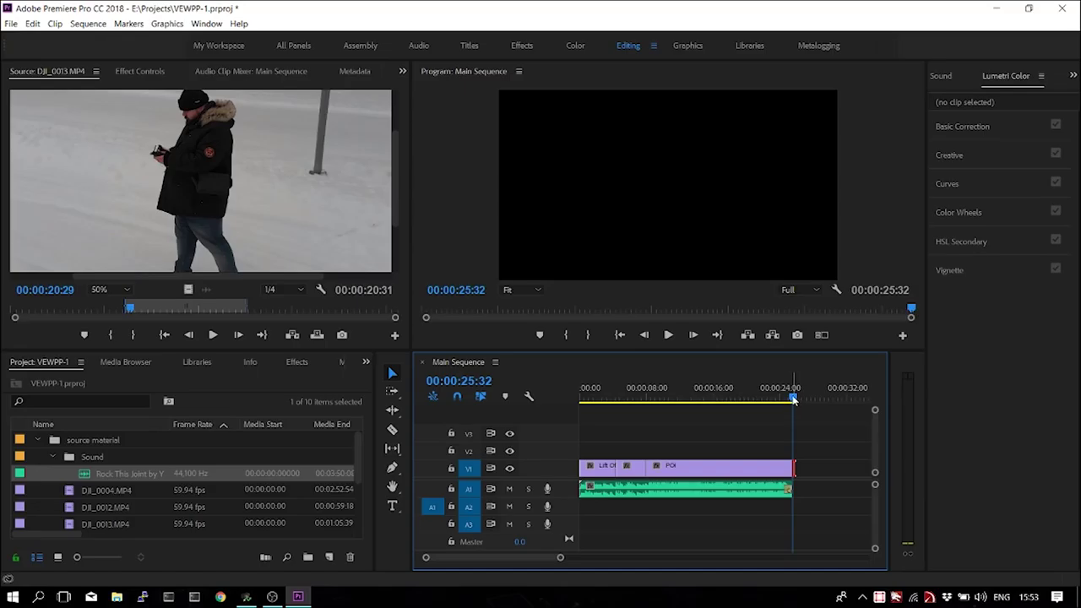
left_click_drag(729, 412, 582, 404)
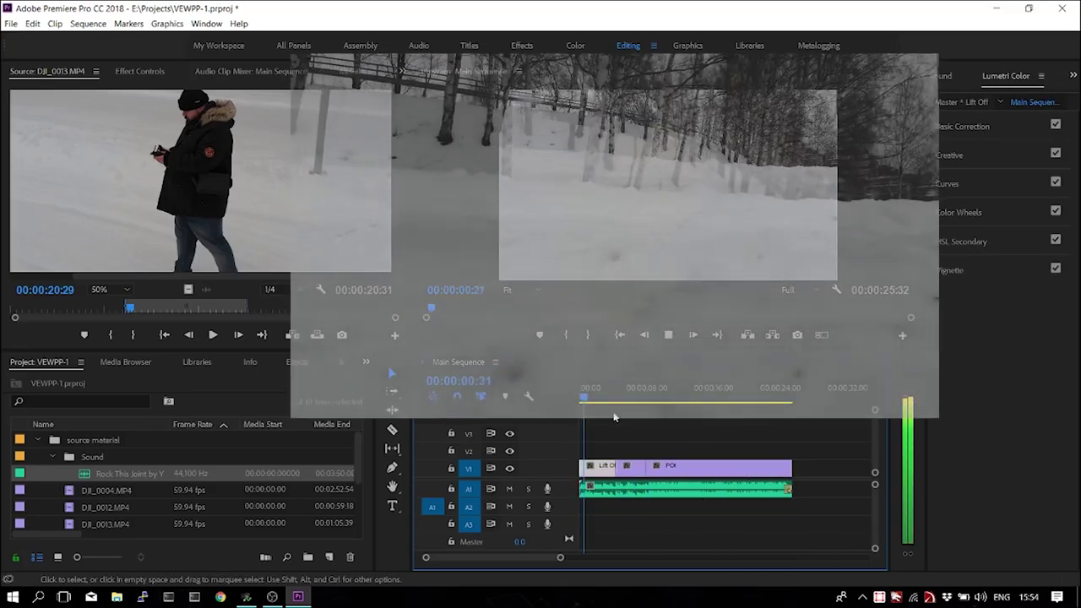